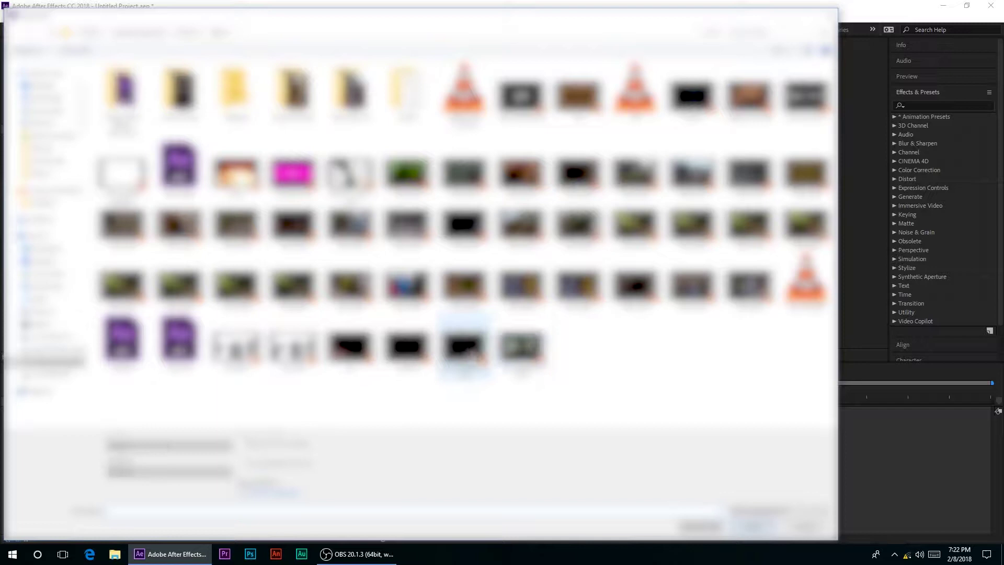
Step: Select both night security-cam video clips in the Import dialog and import them
left_click(464, 346)
left_click(522, 346, "shift")
left_click(753, 526)
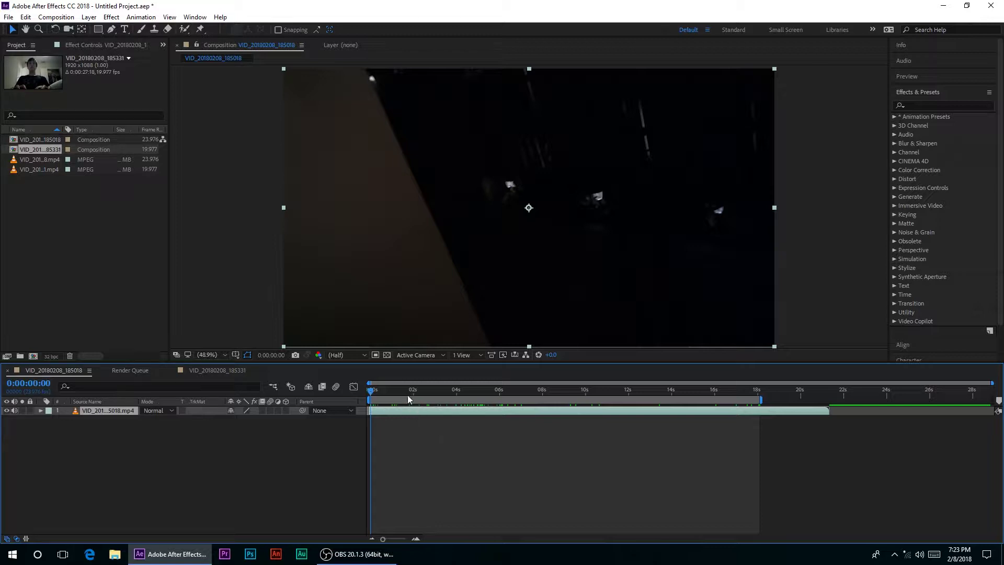
Step: Scrub the VID_20180208_185018 footage from about two seconds in to preview it
left_click(431, 390)
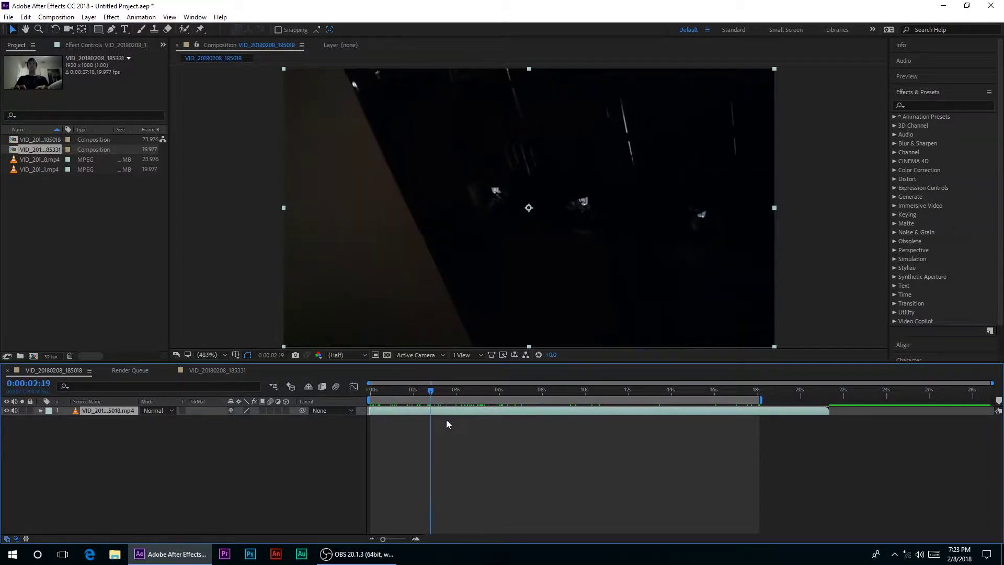
left_click_drag(447, 419, 312, 428)
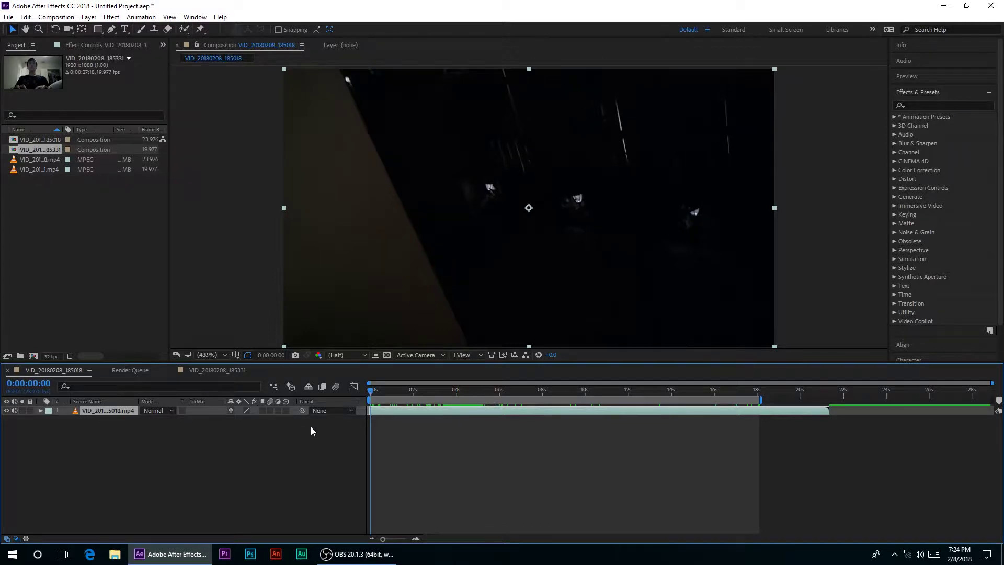
left_click(939, 103)
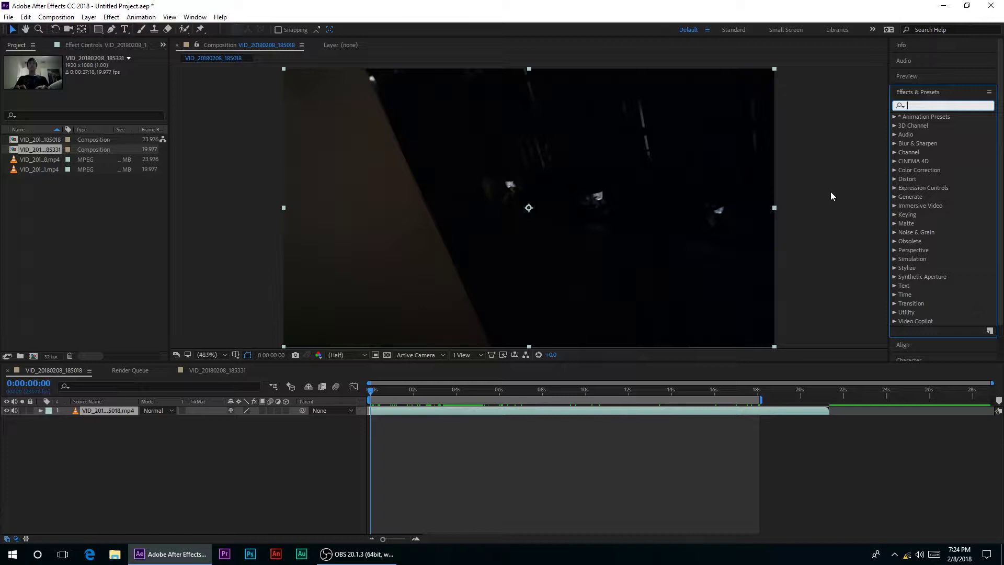
Step: Search 'mr', apply the MR.Securitycam preset to the clip, then deselect the layer
type("mr")
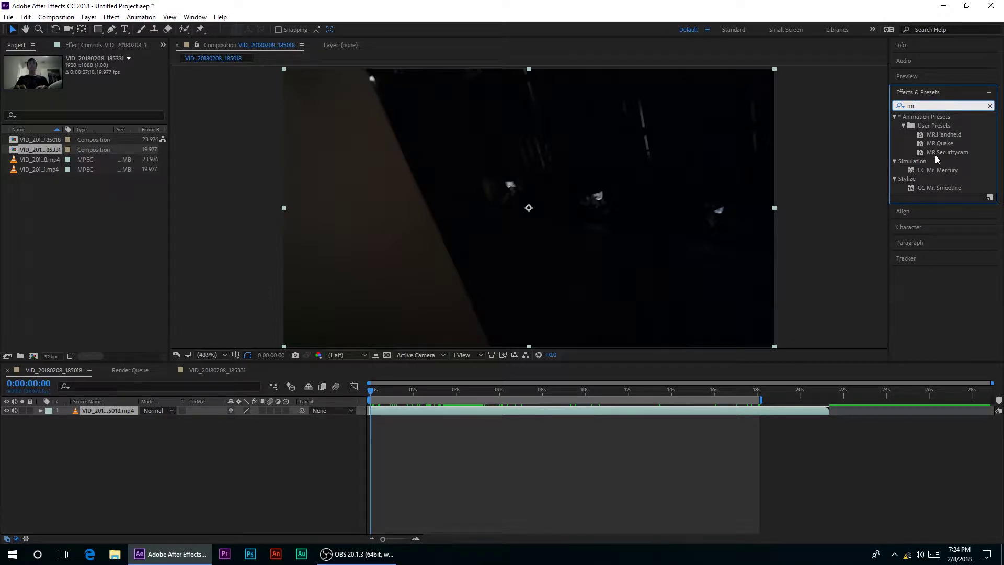
left_click_drag(935, 155, 591, 223)
left_click(244, 464)
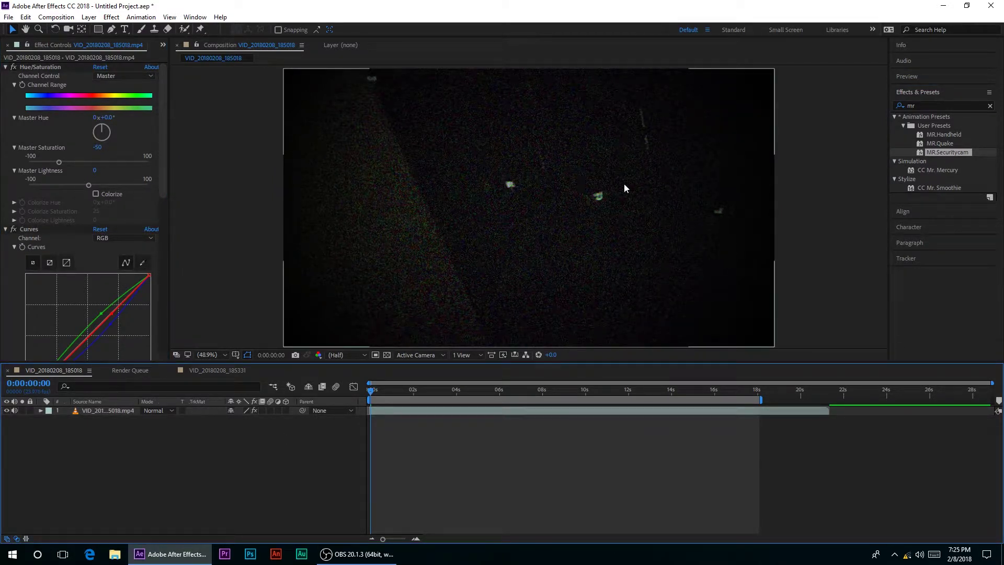
Step: Preview the preset on the clip and inspect its Curves and Levels effects
left_click_drag(423, 387, 269, 444)
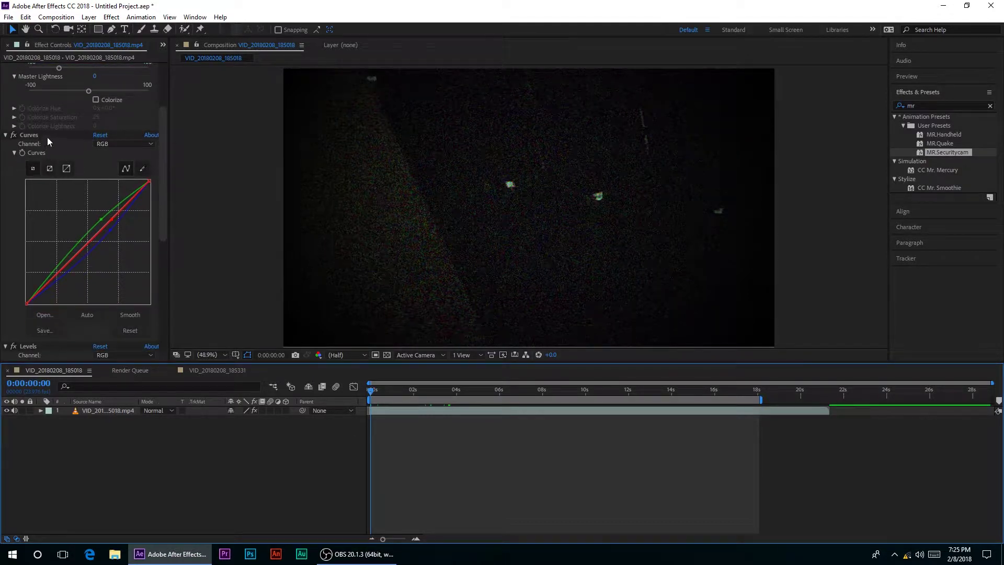
left_click(47, 138)
scroll(52, 136, "down", 8)
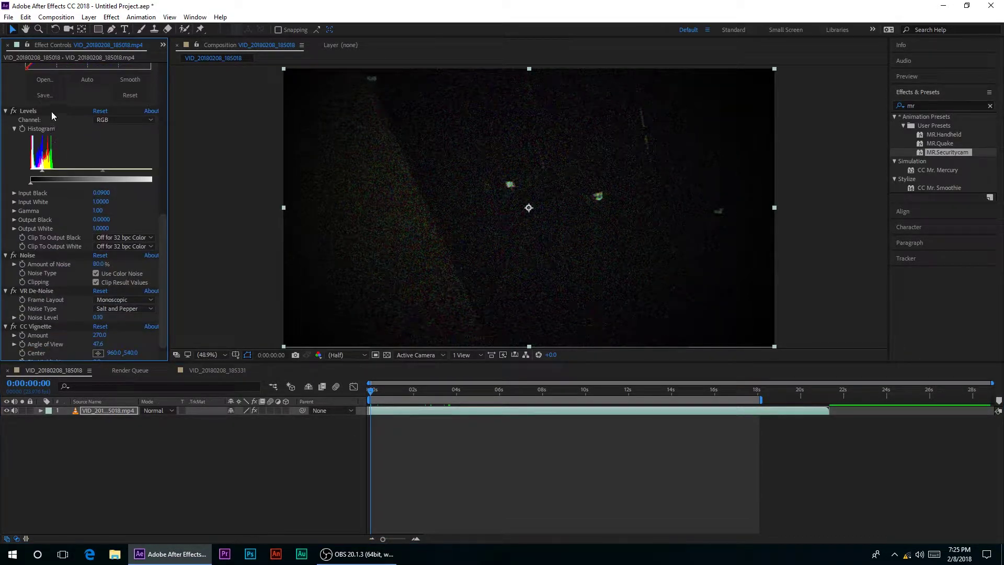
left_click(51, 111)
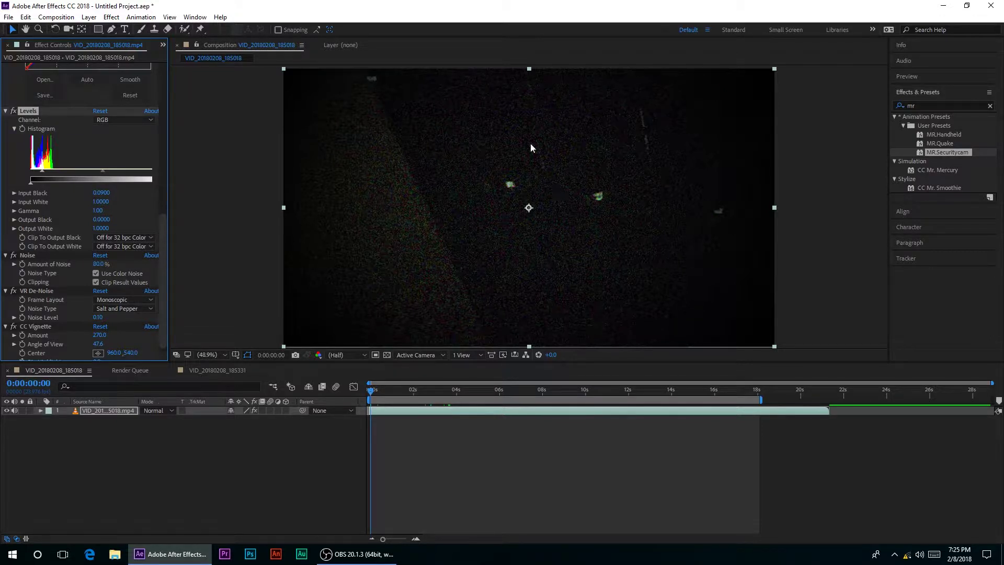
left_click(475, 165)
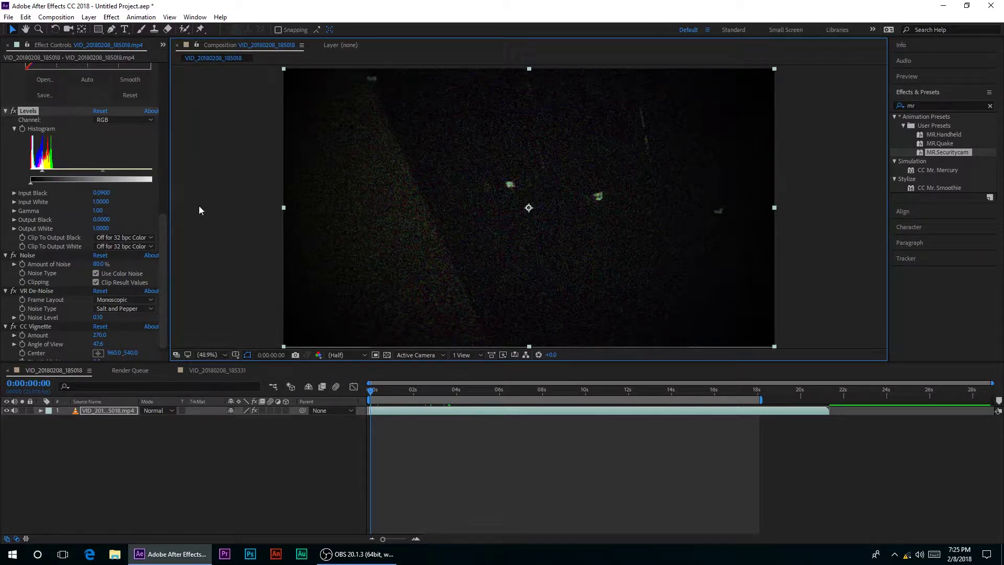
Step: Compare Noise on and off, make the grain monochrome, and lower Amount of Noise to 31%
scroll(107, 230, "down", 1)
left_click(23, 250)
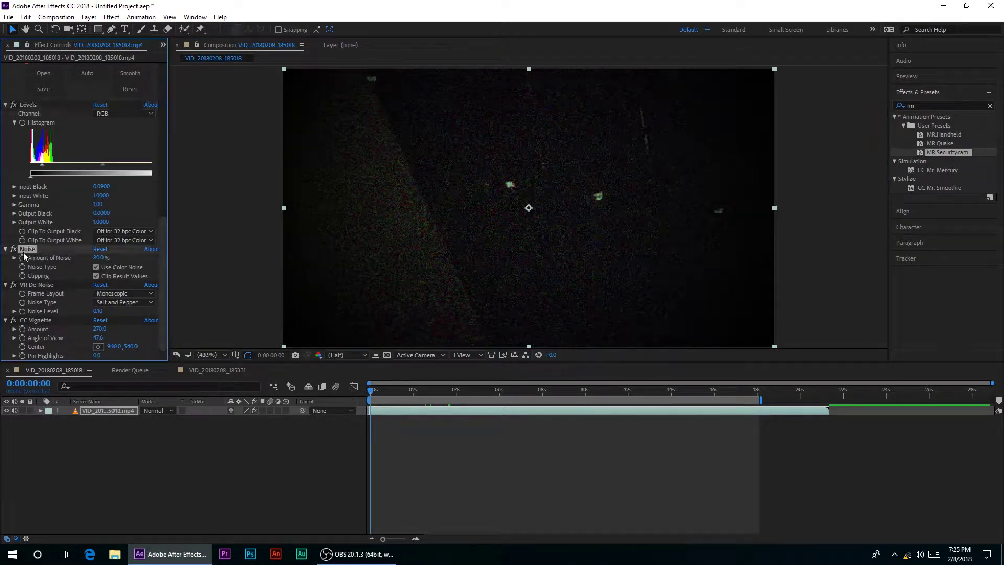
left_click(17, 251)
left_click(17, 250)
left_click(16, 249)
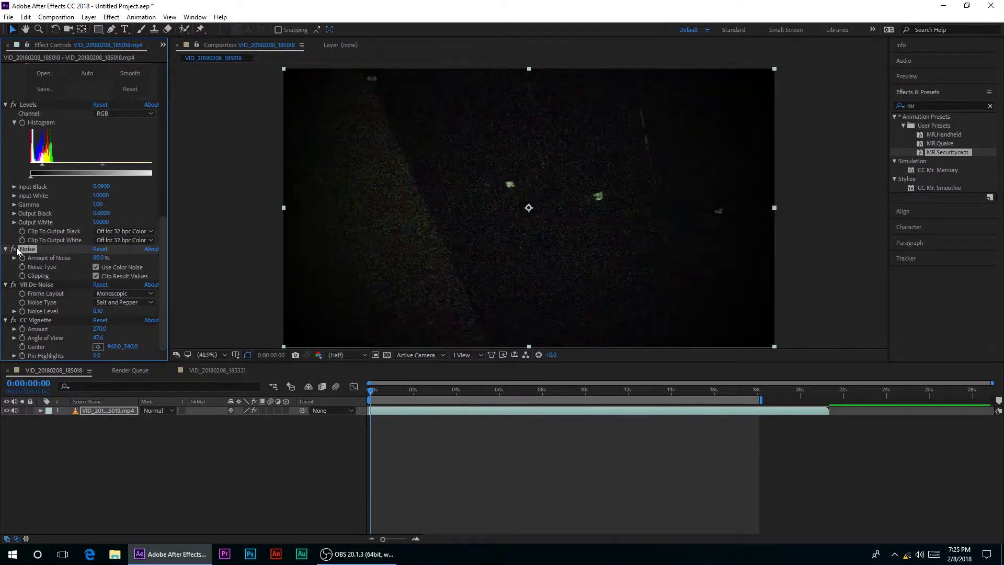
left_click(95, 267)
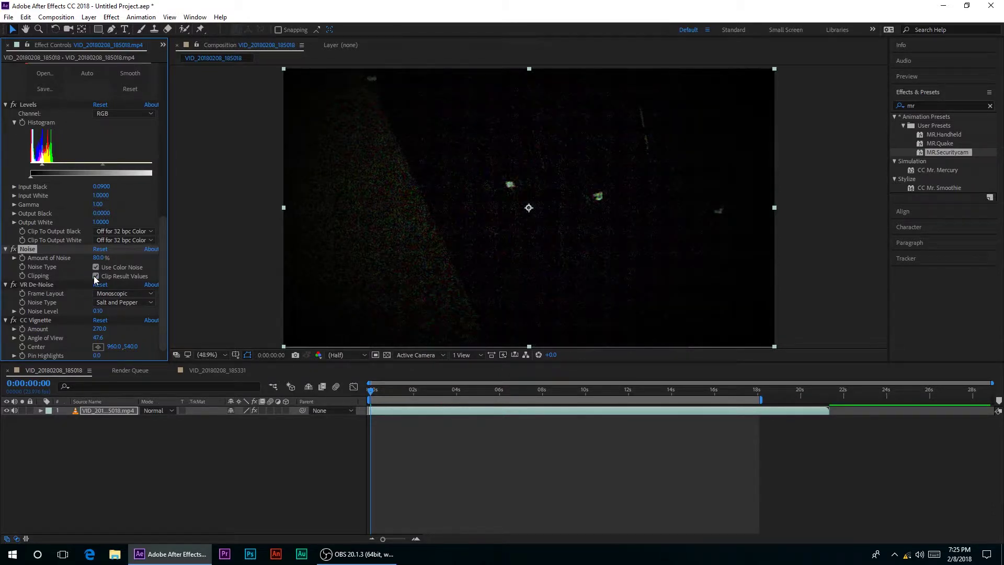
left_click(96, 276)
left_click(96, 276)
left_click_drag(98, 258, 71, 266)
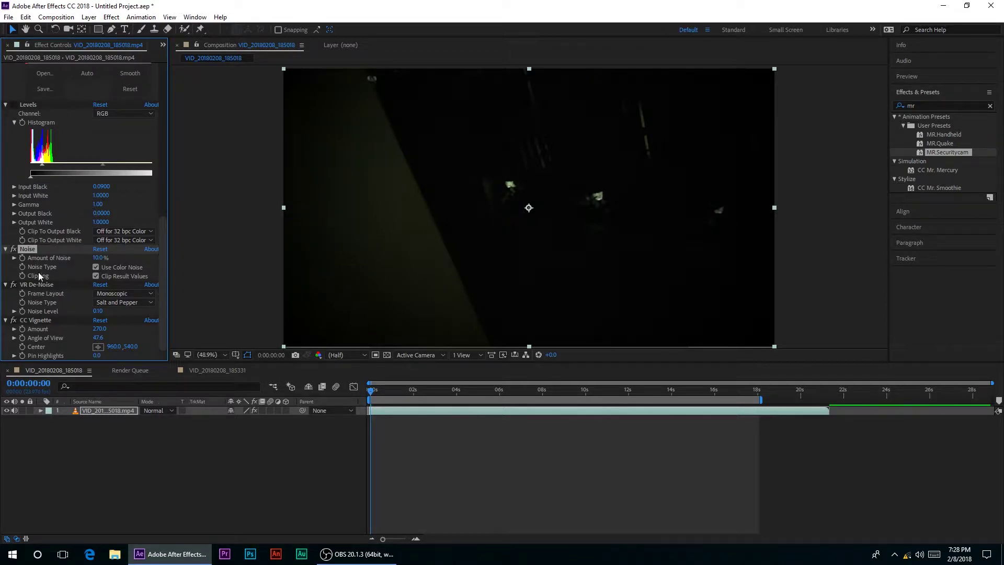
Step: Select the Hue/Saturation and Curves effects at the top of the effect list
scroll(39, 275, "up", 10)
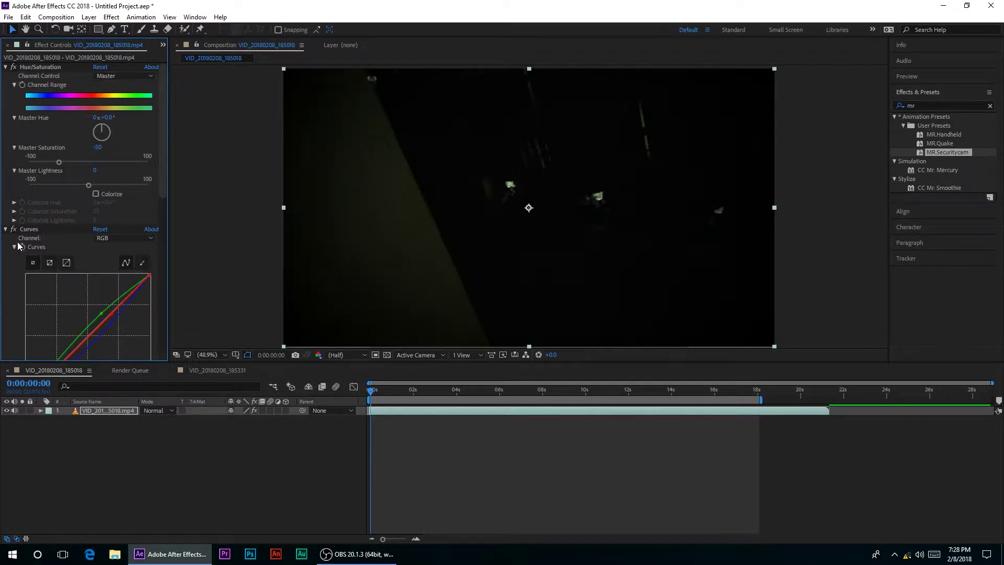
scroll(78, 203, "down", 10)
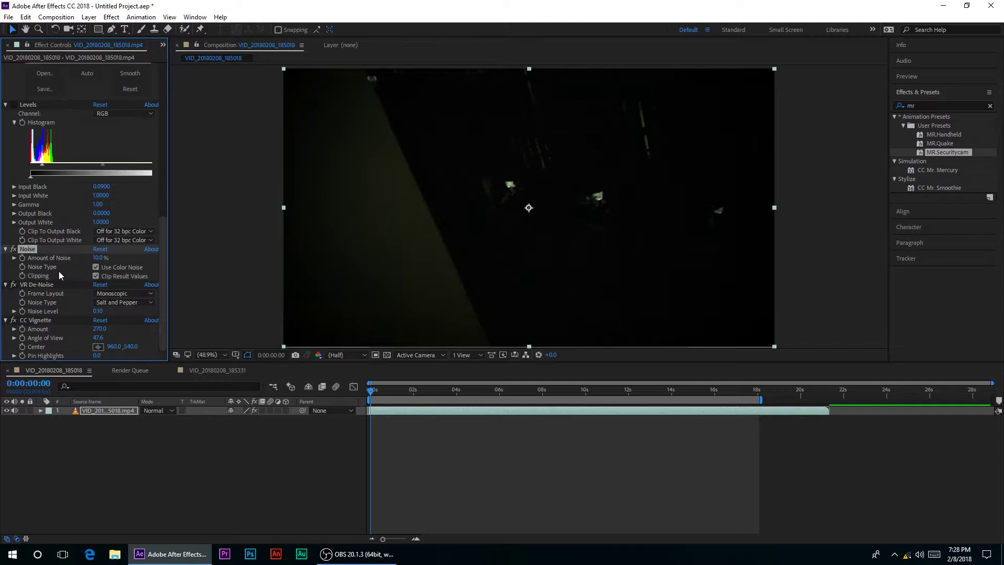
scroll(32, 313, "up", 10)
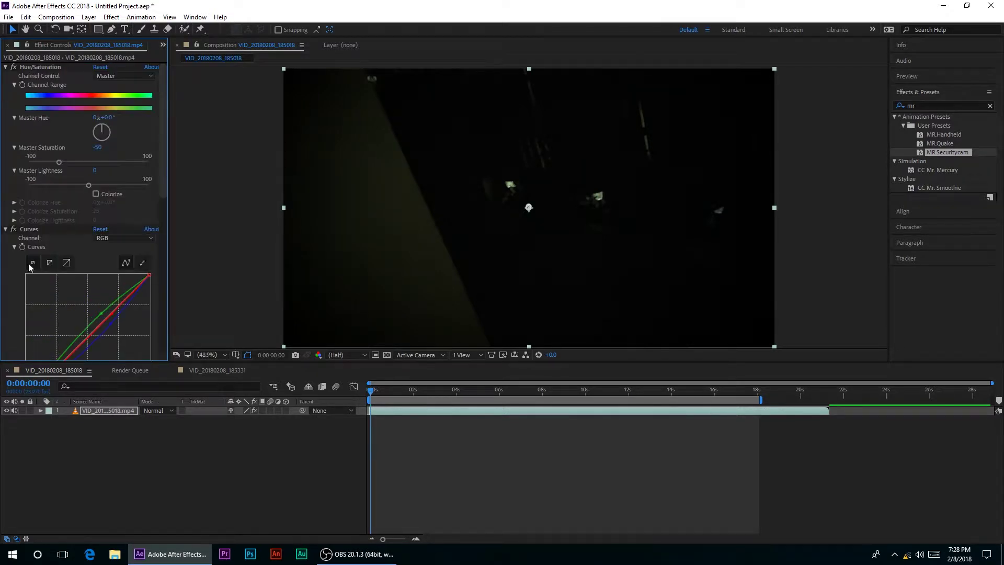
left_click(46, 66, "ctrl")
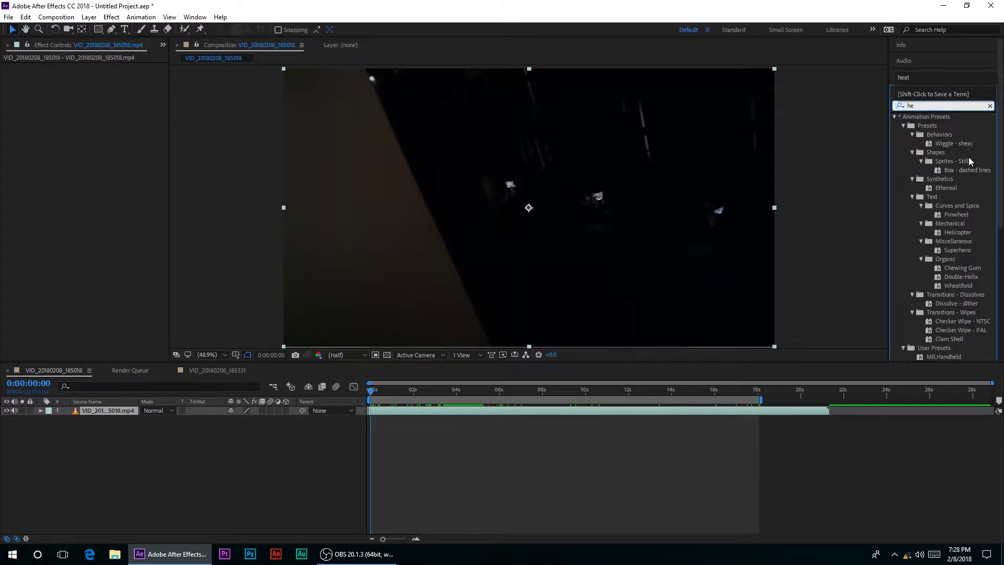
Step: Add a Hue/Saturation effect with Master Saturation set to -50
scroll(962, 266, "down", 5)
scroll(962, 265, "up", 5)
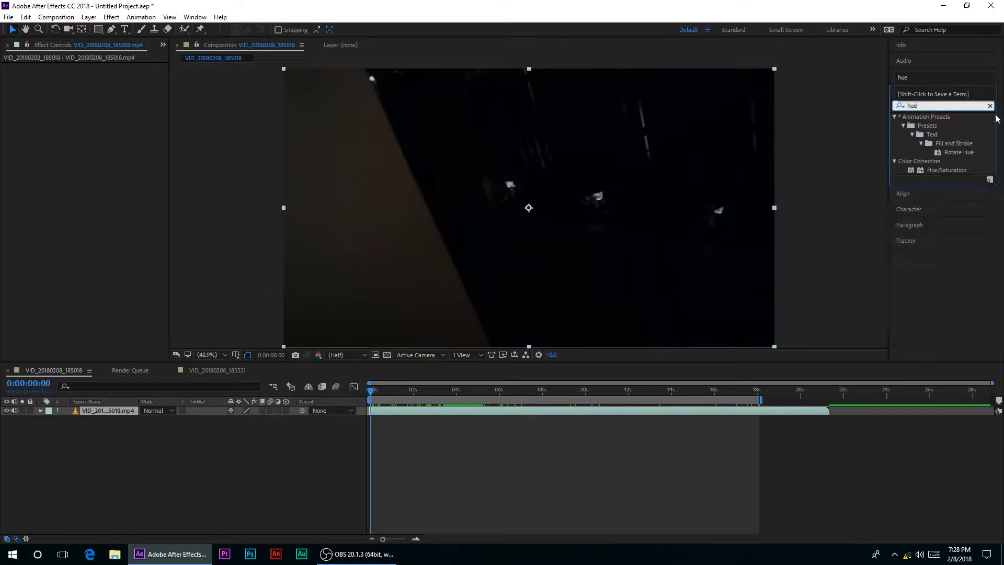
left_click_drag(947, 170, 649, 204)
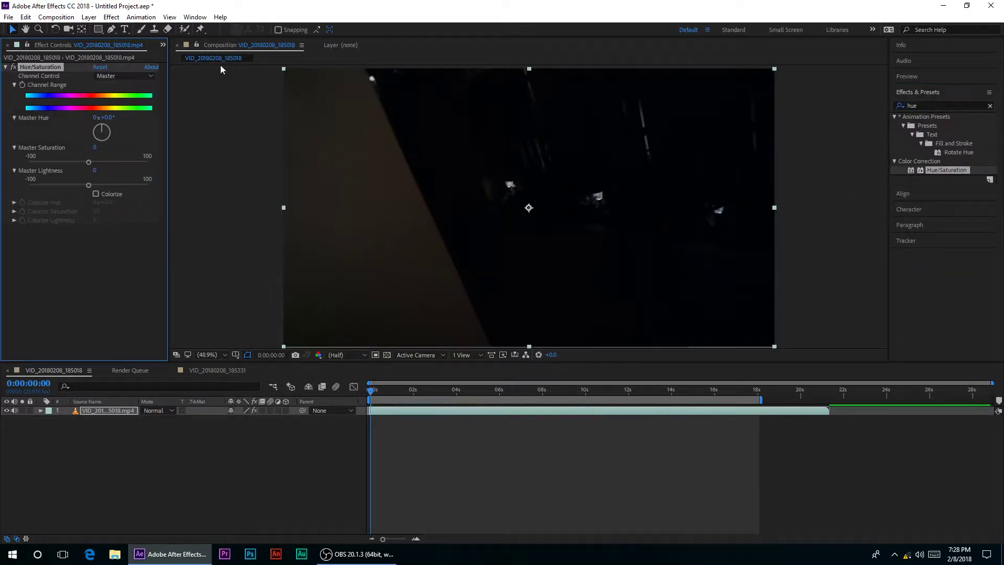
left_click(95, 149)
type("-50")
key("Return")
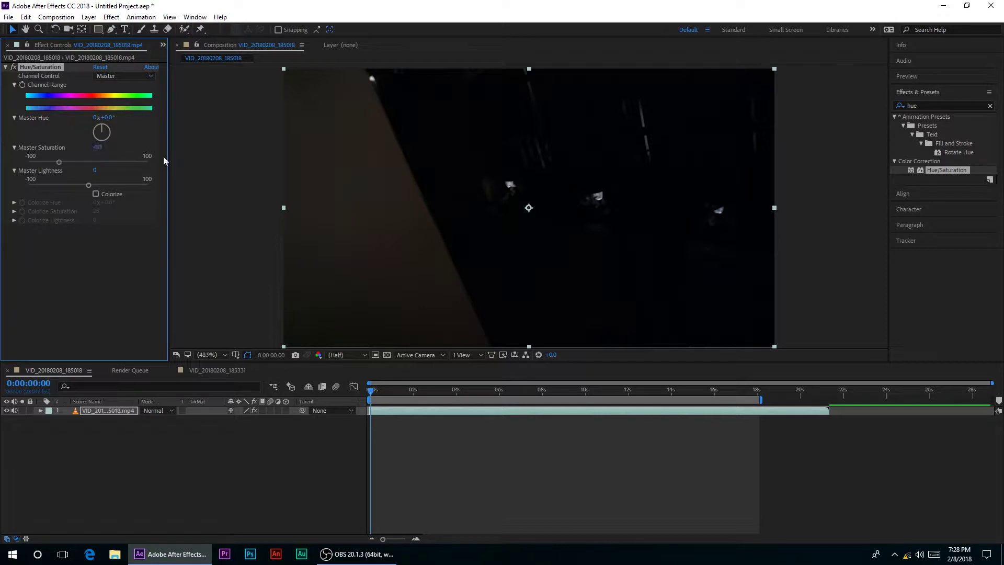
Step: Add a monochrome Noise effect with Amount of Noise set to 10%
left_click(928, 105)
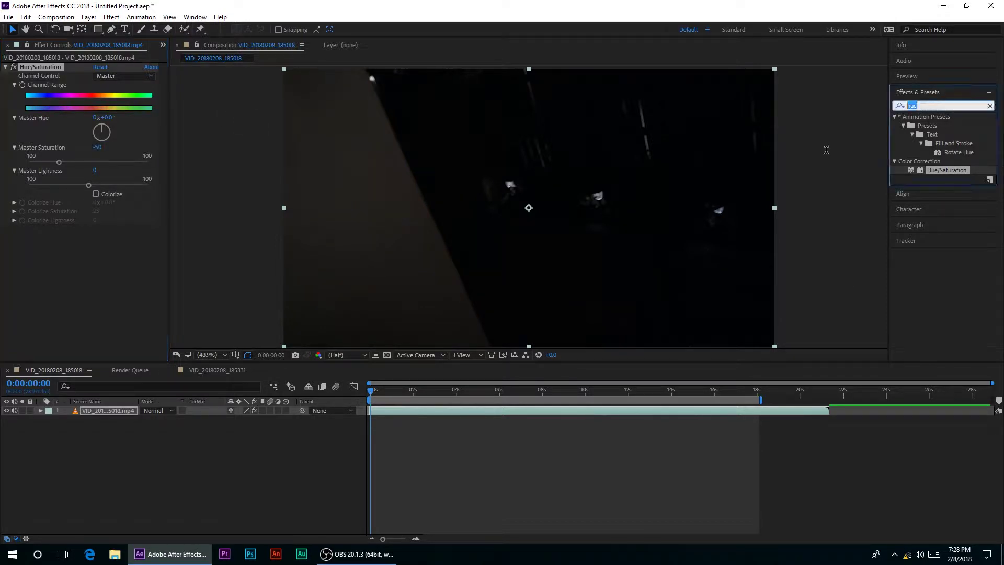
type("noi")
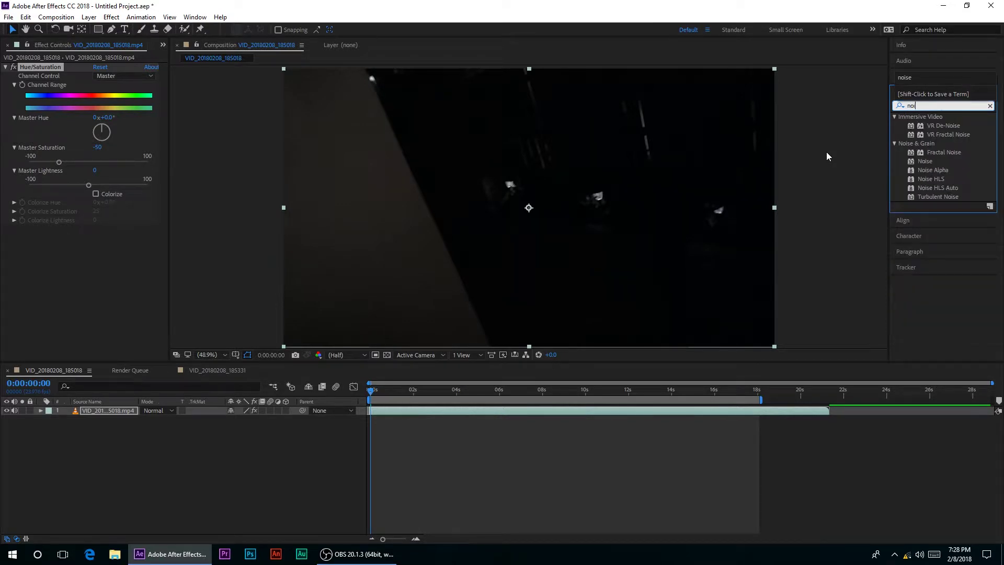
left_click_drag(925, 161, 426, 162)
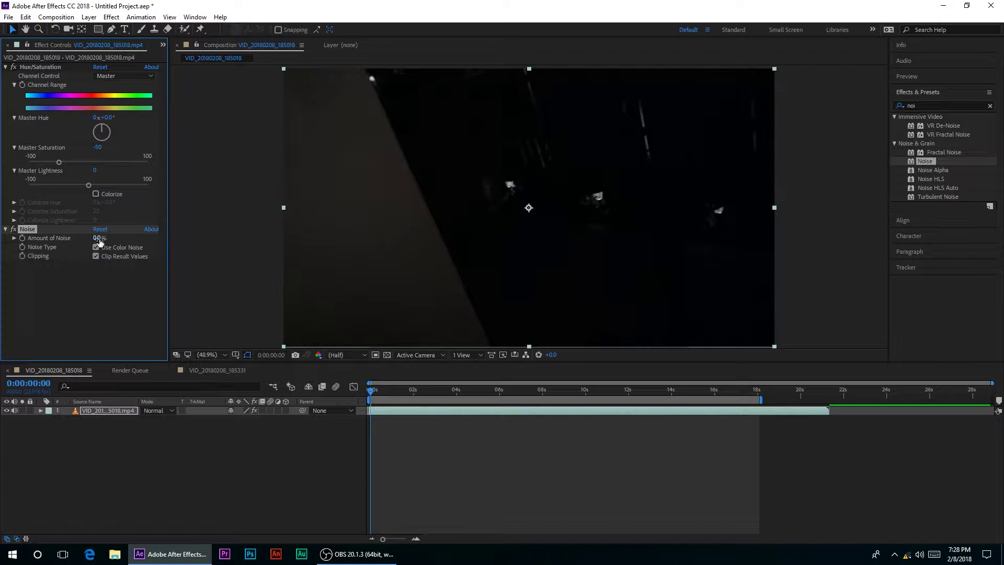
left_click_drag(98, 238, 143, 252)
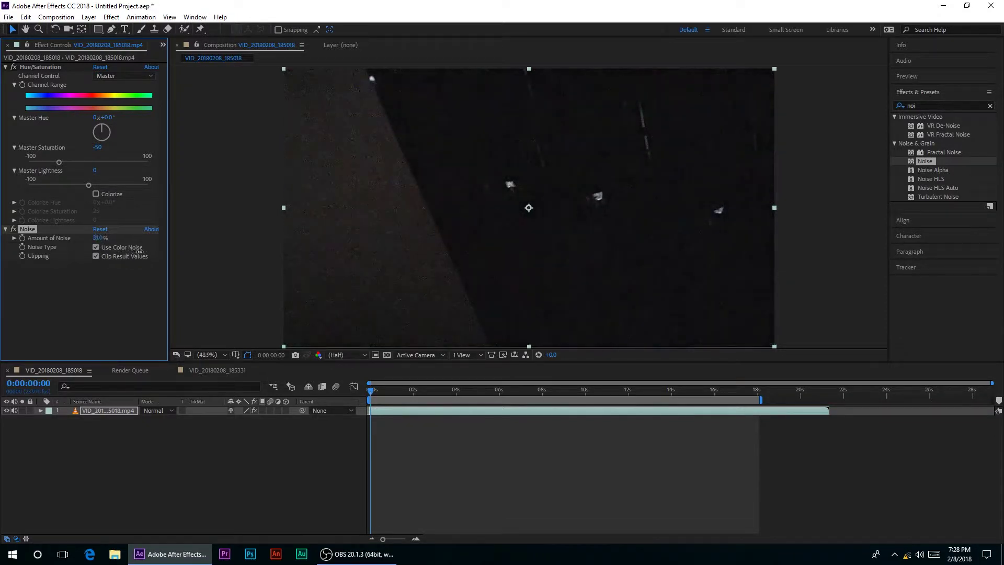
left_click(96, 248)
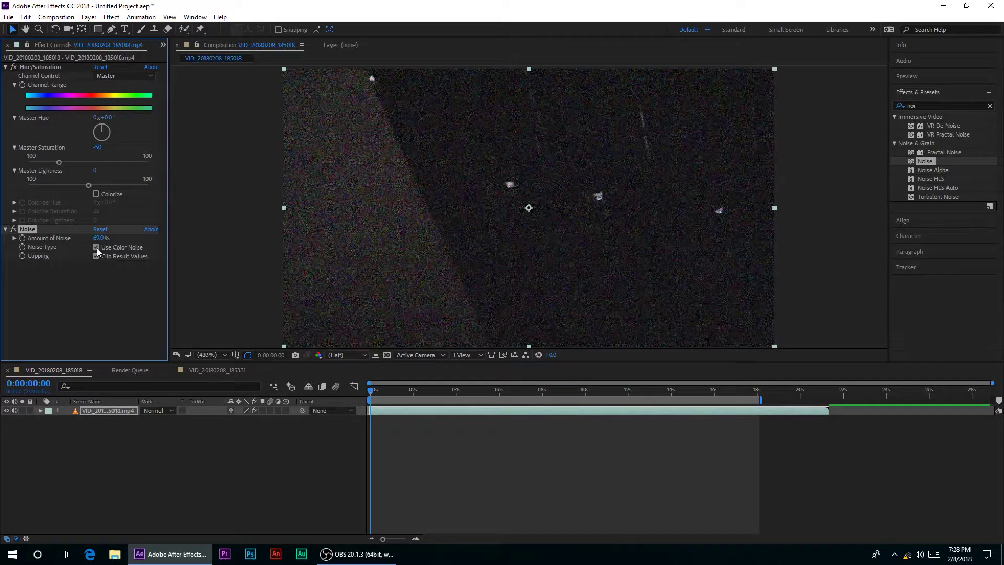
left_click(98, 238)
type("1")
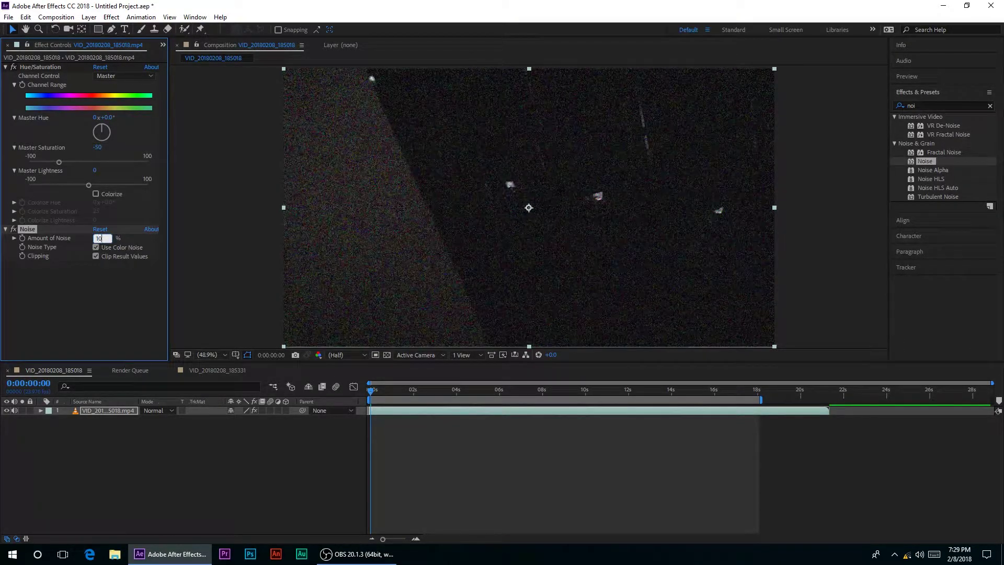
type("0")
key("Return")
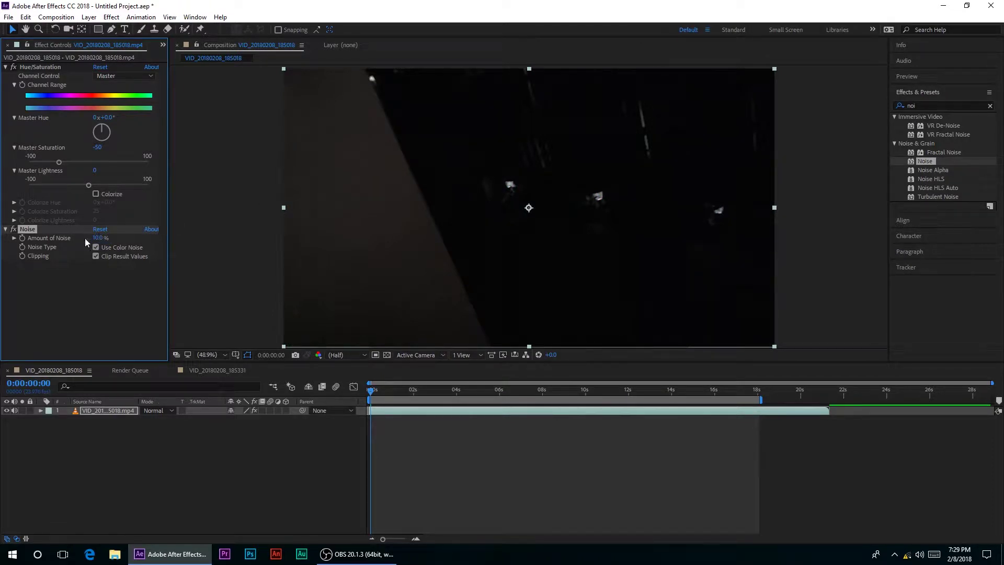
Step: Add a VR De-Noise effect to the footage and raise its Noise Level to 0.25
left_click(926, 111)
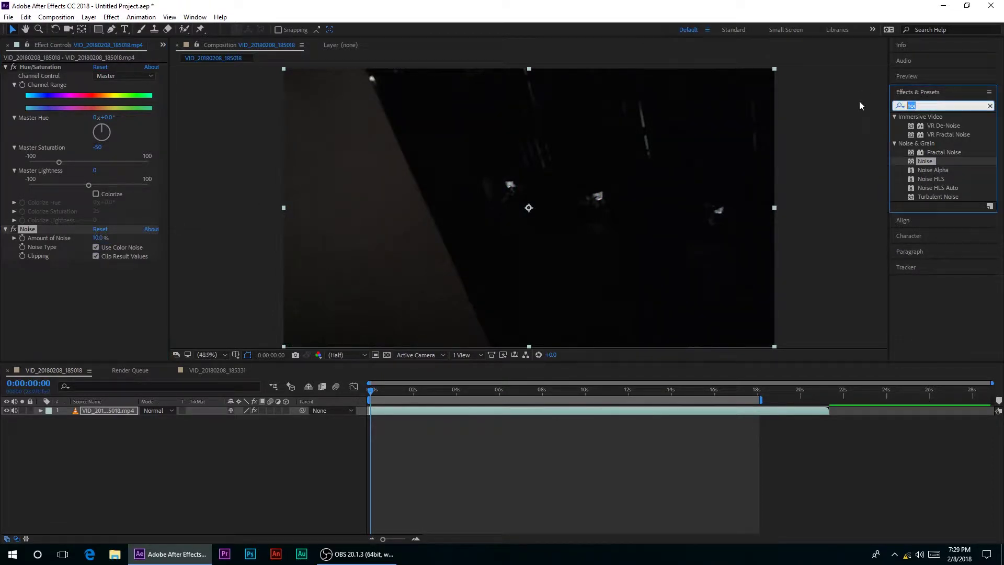
left_click(938, 125)
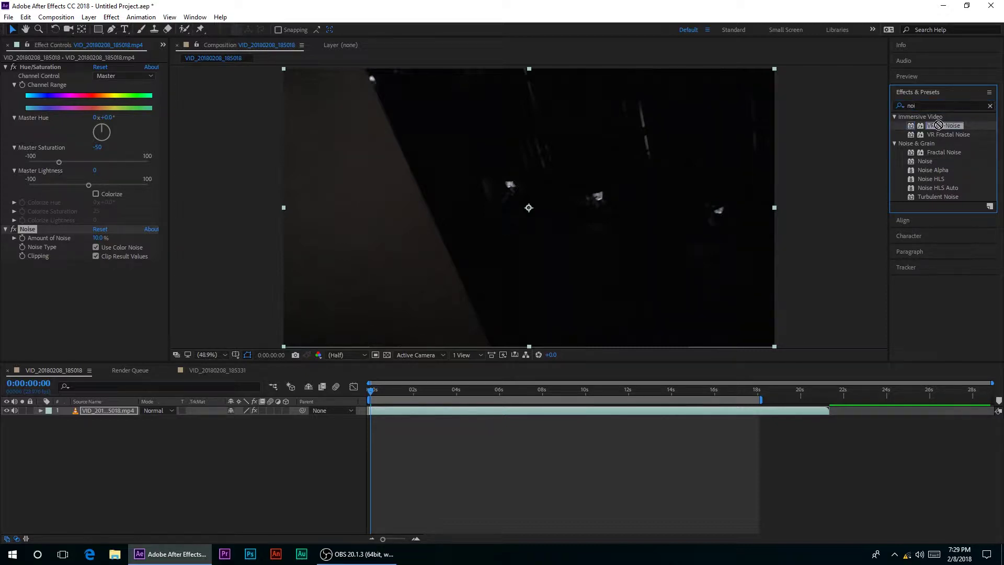
left_click_drag(946, 127, 544, 111)
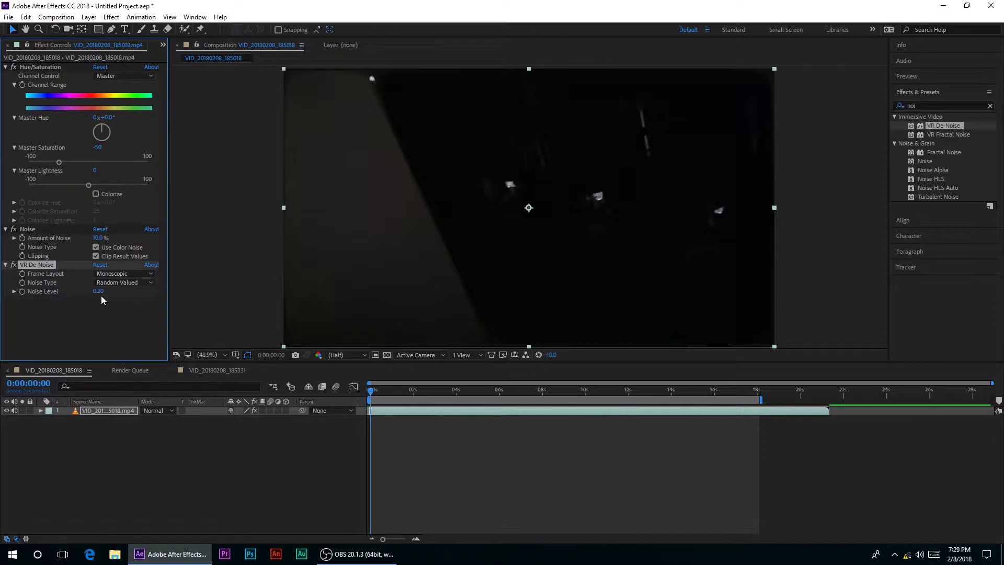
left_click_drag(94, 298, 80, 298)
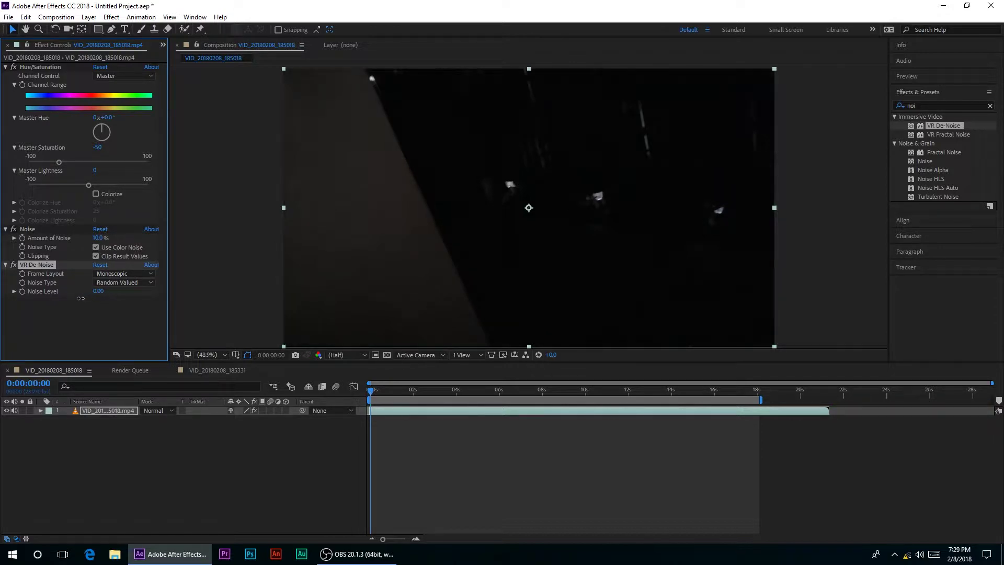
Step: Set VR De-Noise Noise Type to Salt and Pepper, adjust Noise Level, and toggle it to compare
left_click(106, 284)
left_click(107, 307)
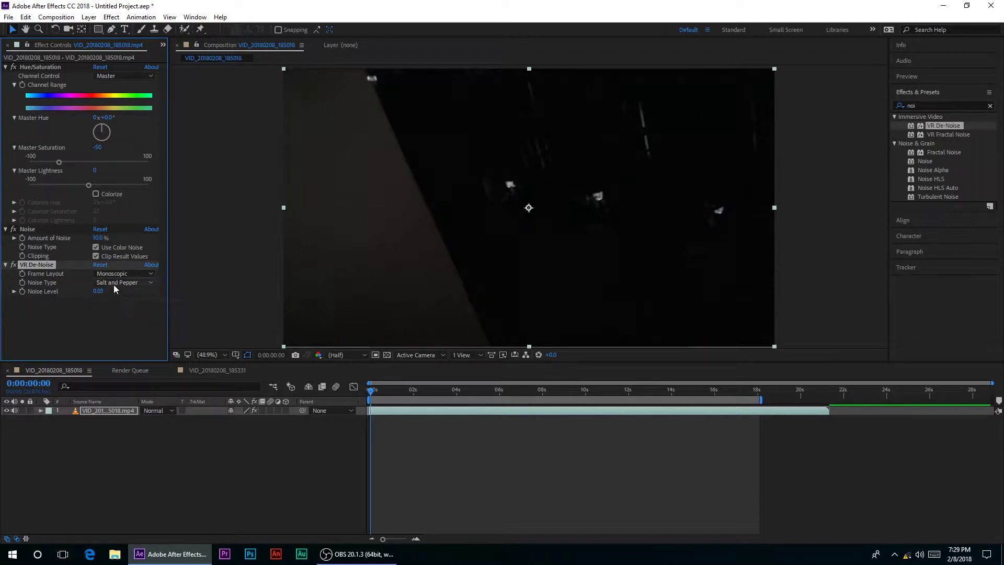
left_click(114, 284)
left_click(119, 292)
left_click(120, 285)
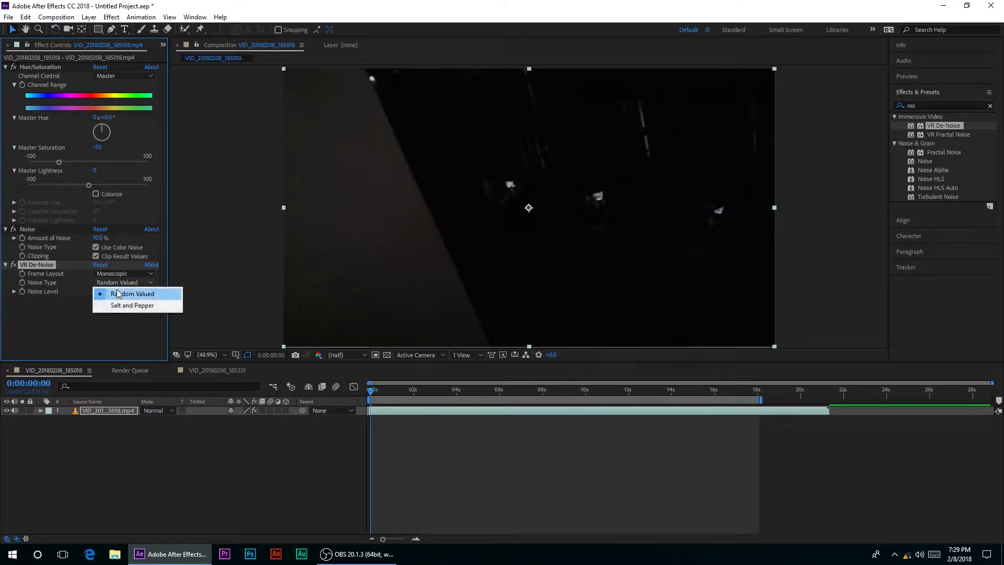
left_click(116, 306)
left_click(100, 292)
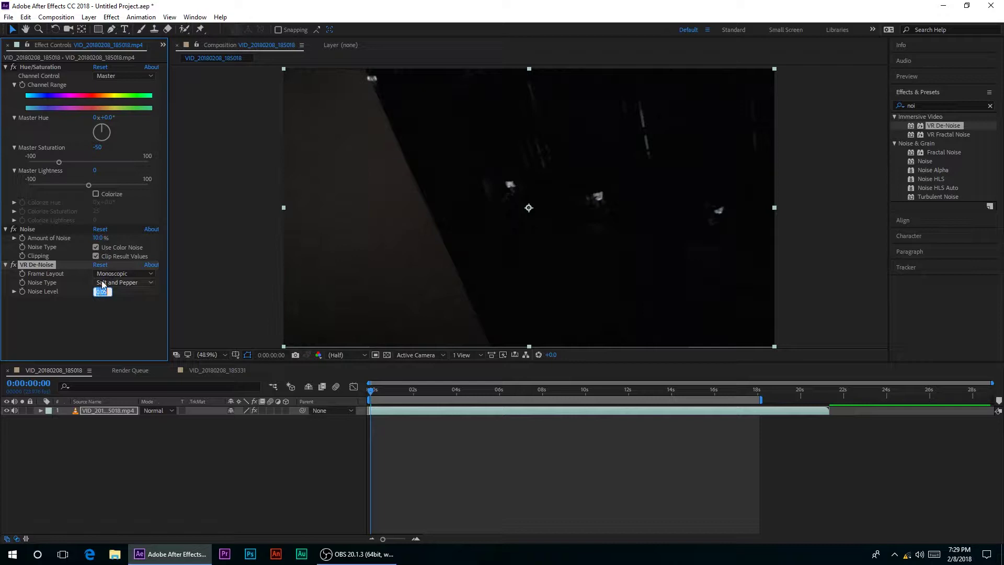
left_click(120, 285)
left_click(107, 324)
mouse_move(100, 293)
left_mouse_down()
mouse_move(99, 303)
mouse_move(164, 277)
mouse_move(157, 294)
mouse_move(98, 298)
left_mouse_up()
left_click(13, 265)
Step: Add a Curves effect via a 'curv' search and pull the Red channel curve down
left_click(958, 107)
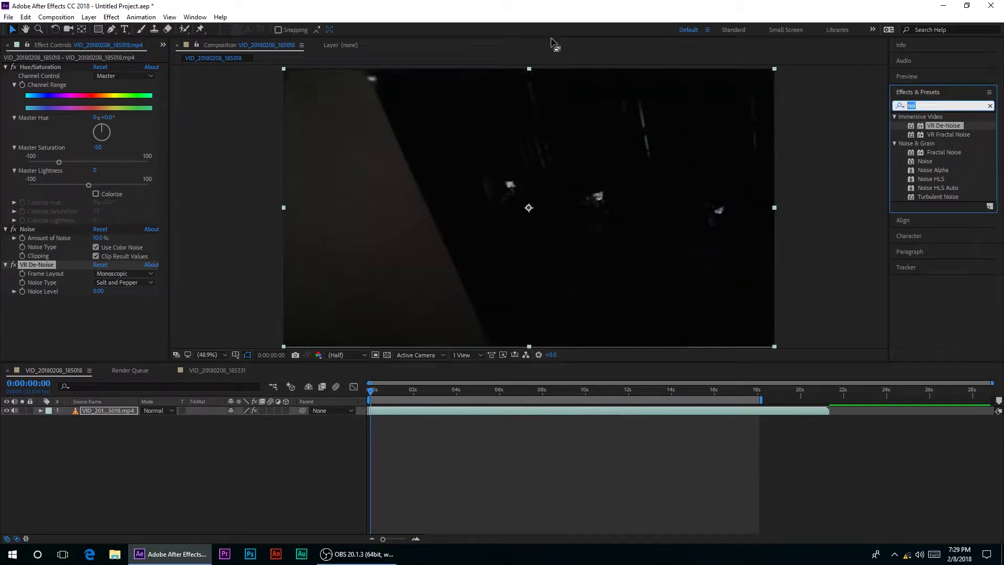
type("cu")
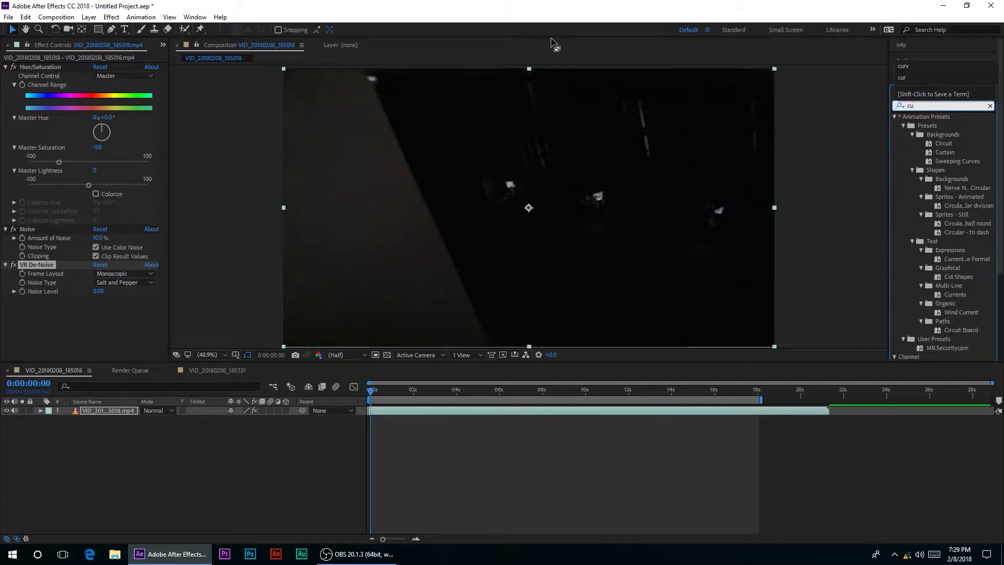
type("rv")
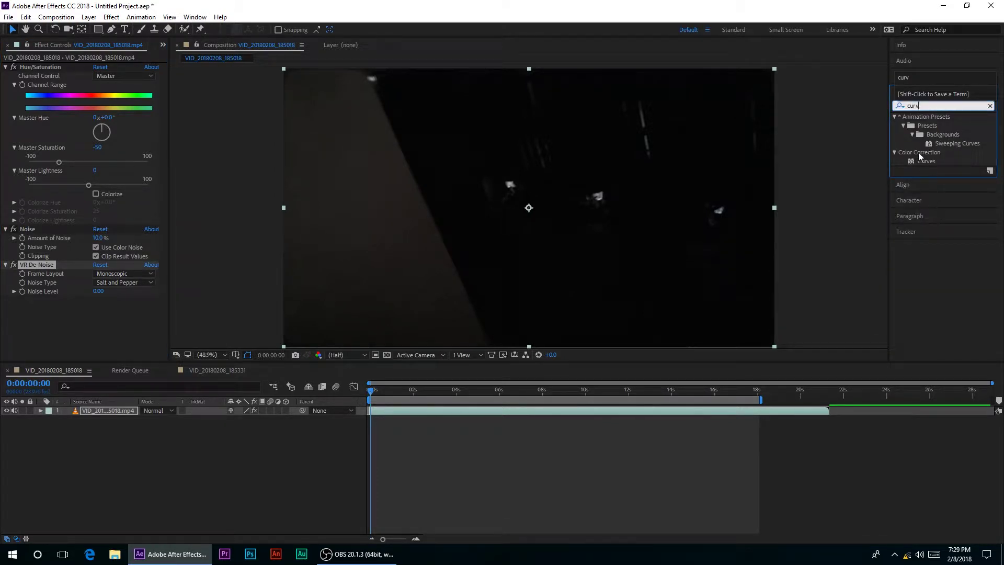
left_click_drag(925, 165, 419, 149)
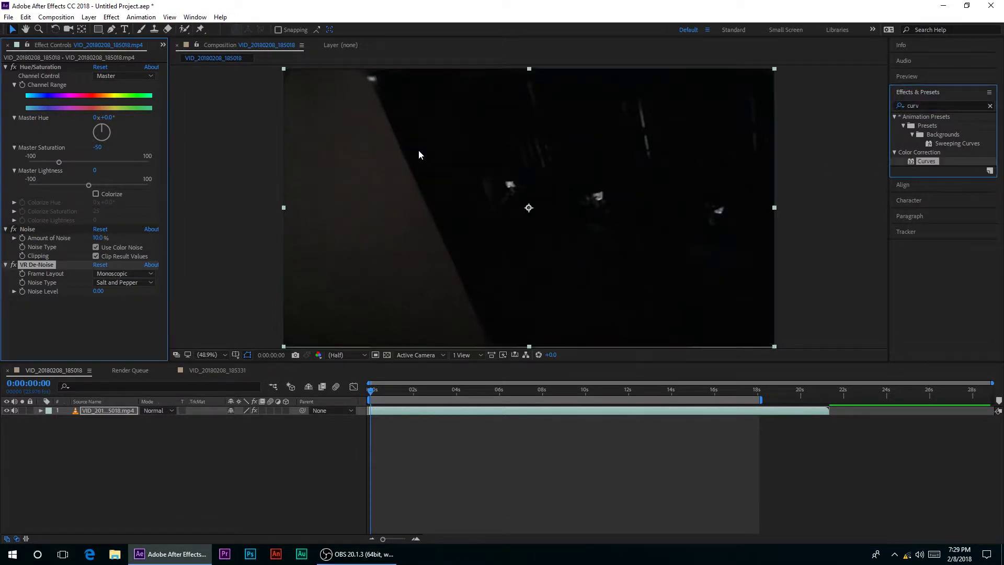
left_click(124, 162)
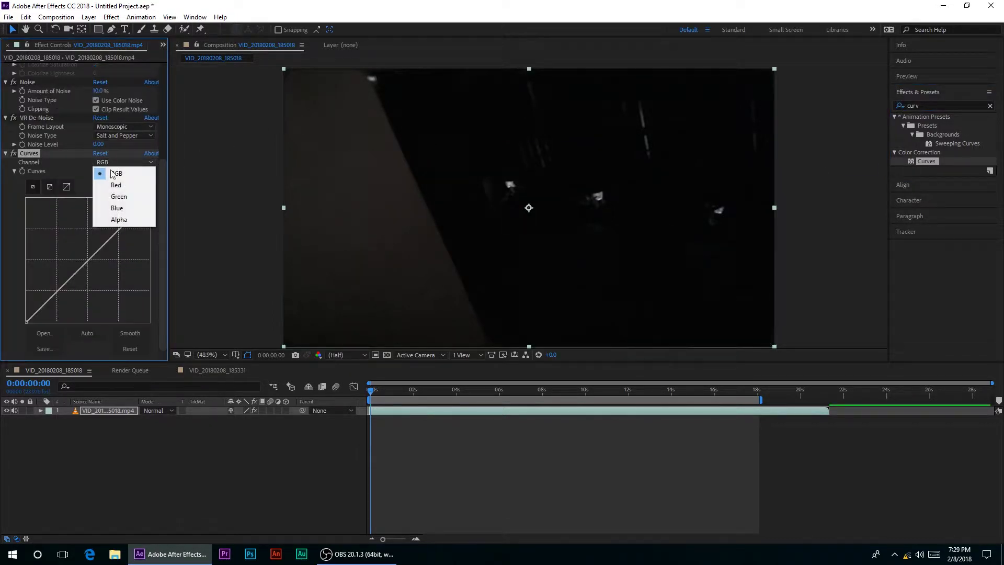
left_click(112, 185)
mouse_move(116, 233)
left_mouse_down()
mouse_move(108, 254)
mouse_move(118, 247)
mouse_move(102, 236)
left_mouse_up()
Step: Ease the red curve back, adjust the Green channel, and lift the Blue curve slightly
left_click(120, 165)
left_click(112, 186)
left_click(125, 162)
left_click(118, 196)
left_click(124, 162)
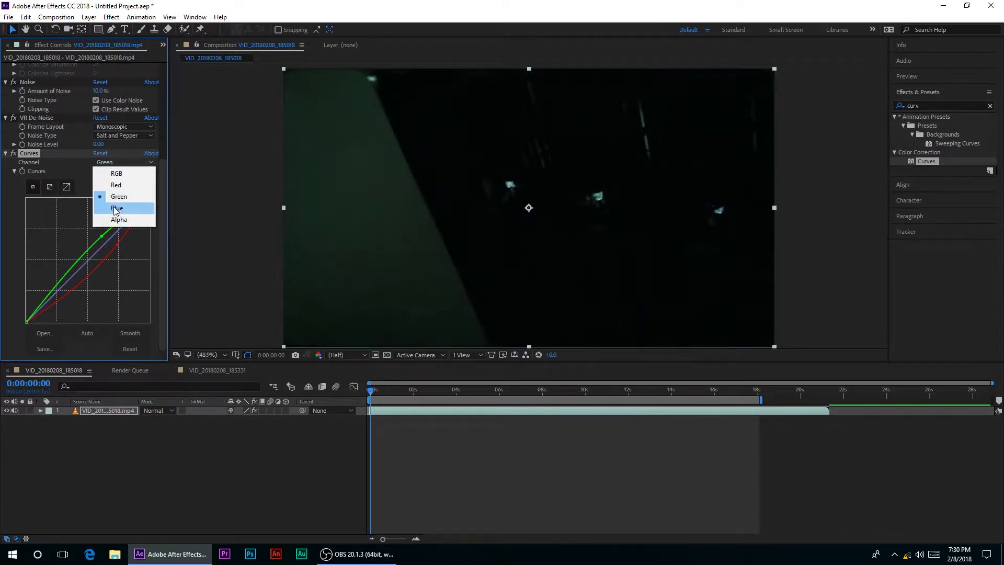
left_click(118, 209)
left_click(112, 244)
left_click_drag(112, 245, 112, 242)
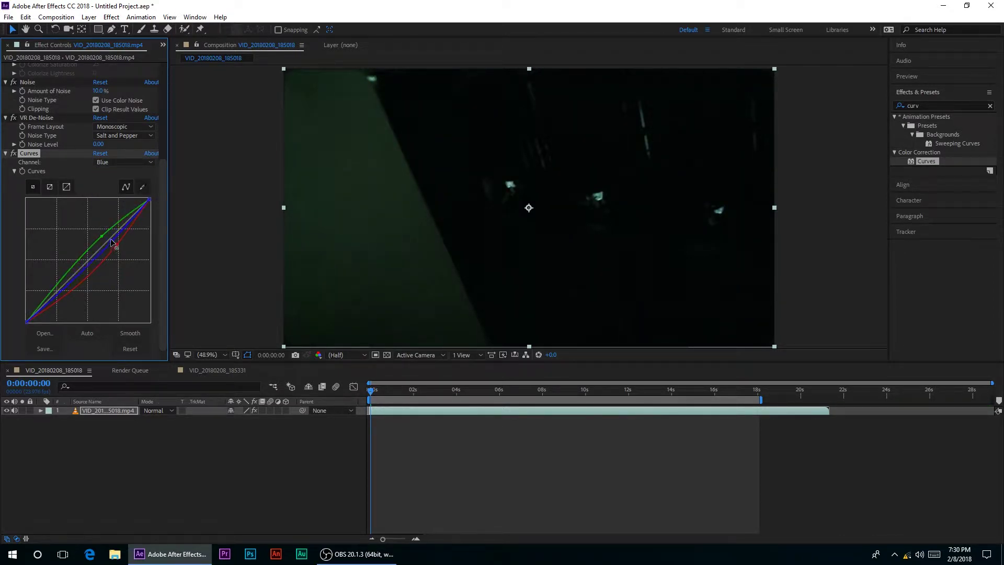
Step: Apply Levels via a 'leve' search, set Input White to 0.7600, and toggle it to compare
left_click(935, 105)
type("leve")
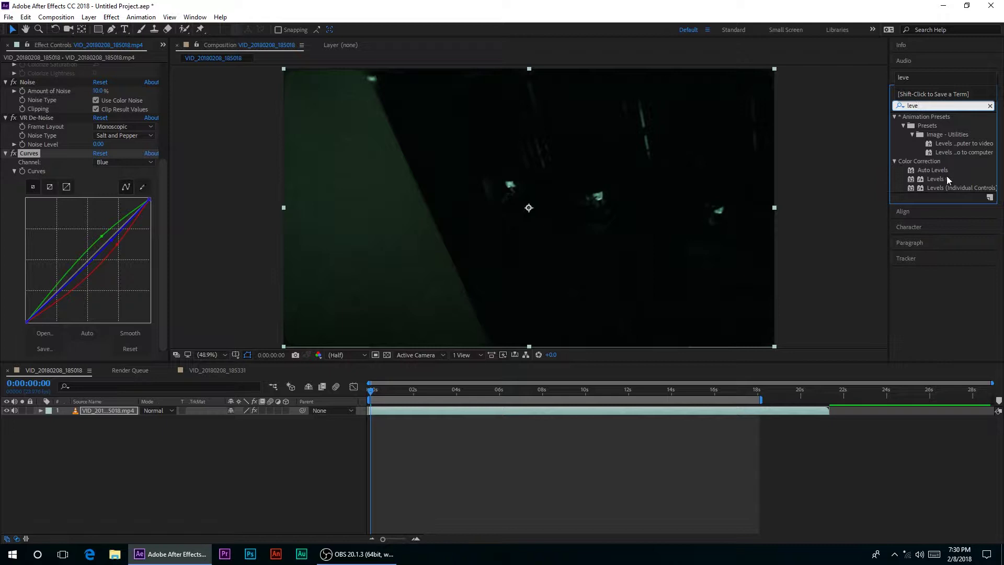
left_click_drag(946, 178, 654, 172)
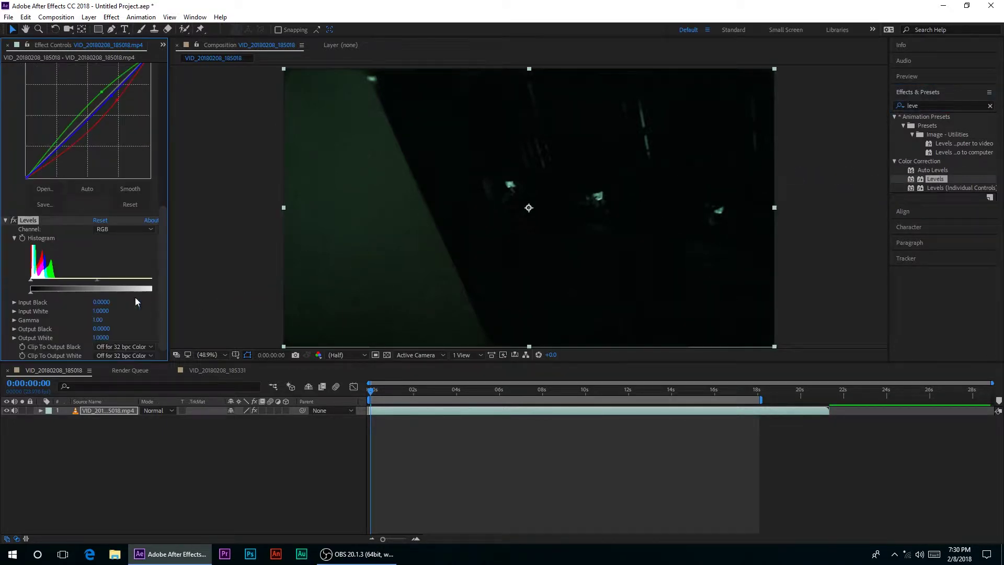
mouse_move(101, 305)
left_mouse_down()
mouse_move(68, 321)
mouse_move(120, 303)
mouse_move(97, 306)
left_mouse_up()
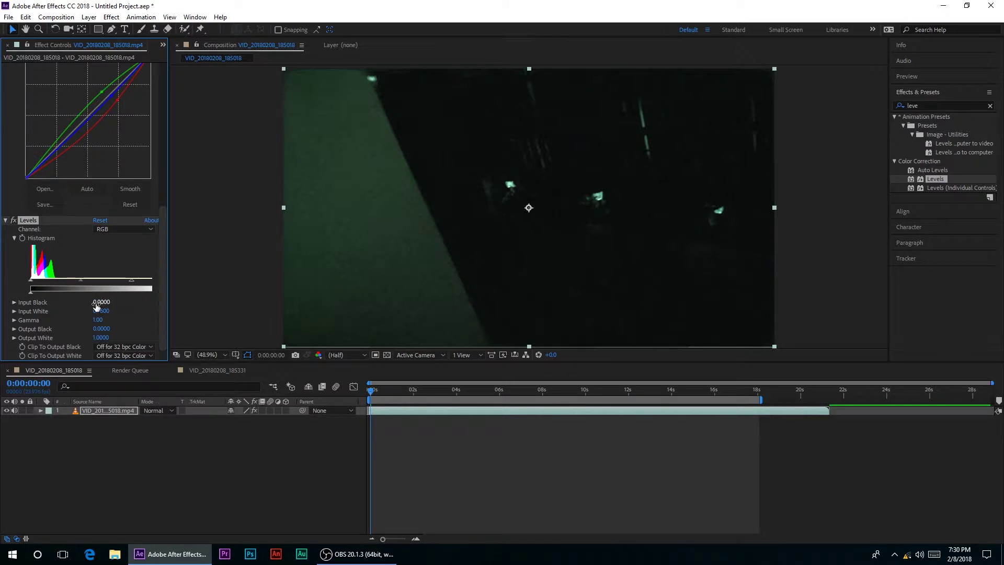
left_click(13, 220)
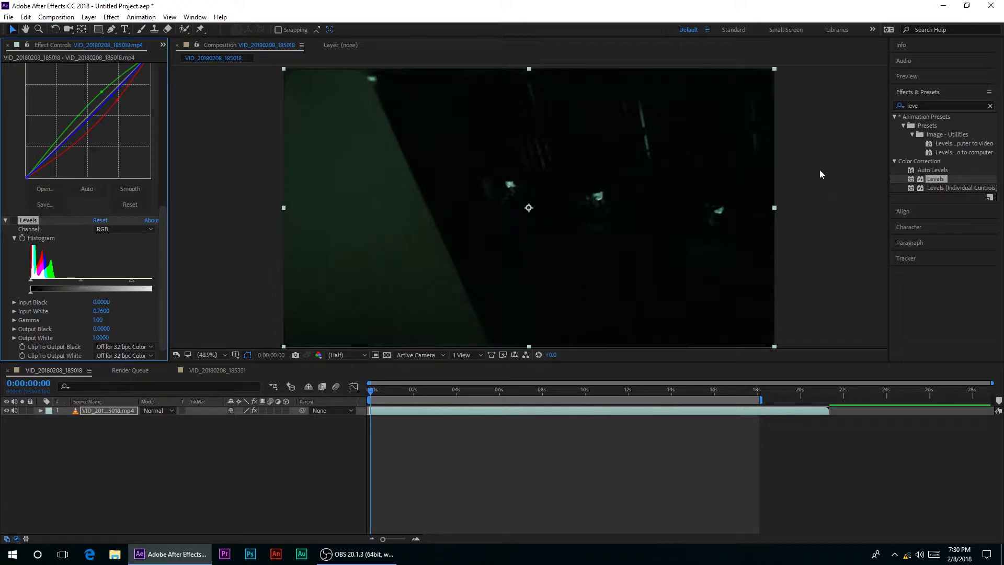
left_click(956, 103)
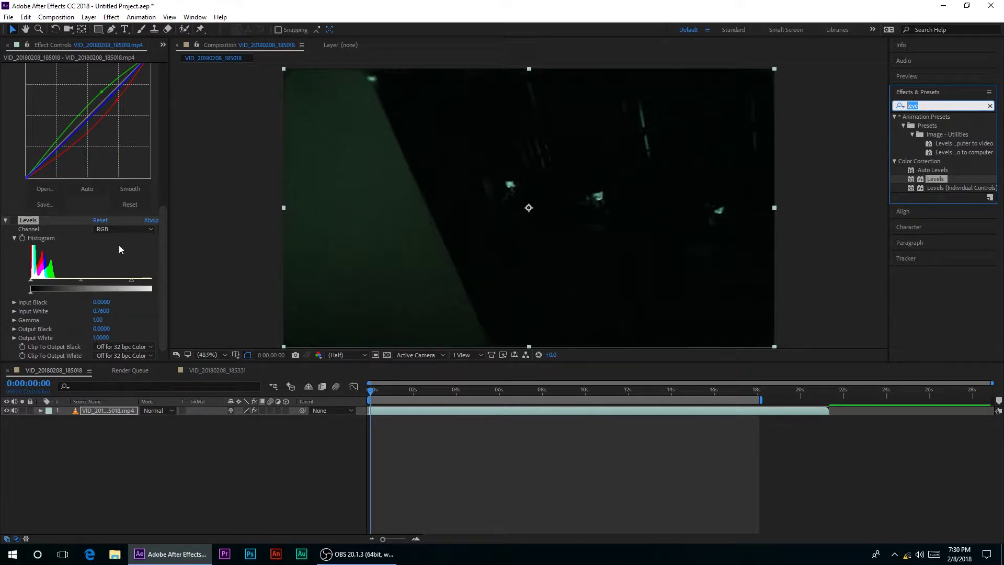
Step: Search 'vi' in Effects & Presets and apply CC Vignette to the security-cam clip
scroll(52, 244, "up", 8)
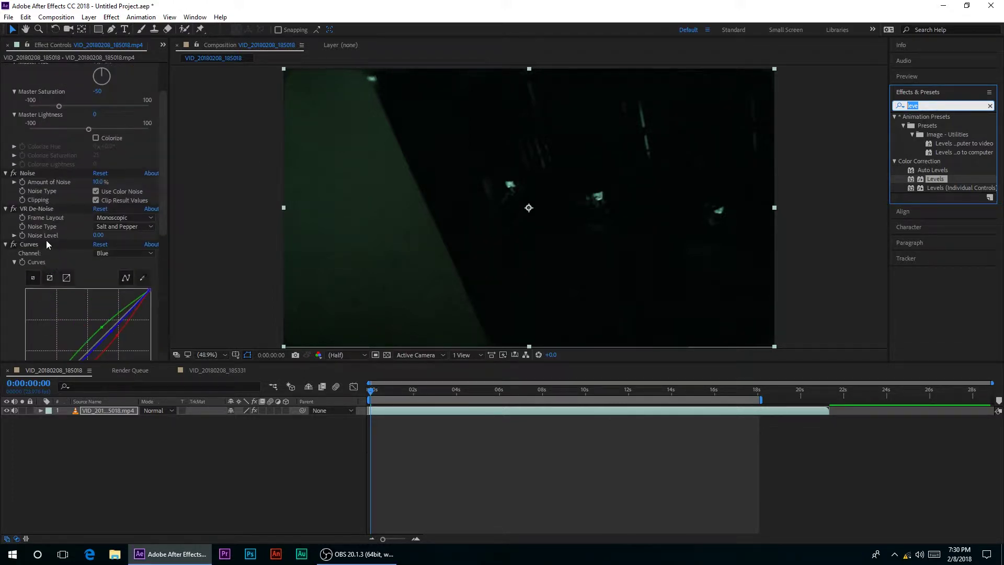
scroll(46, 243, "up", 3)
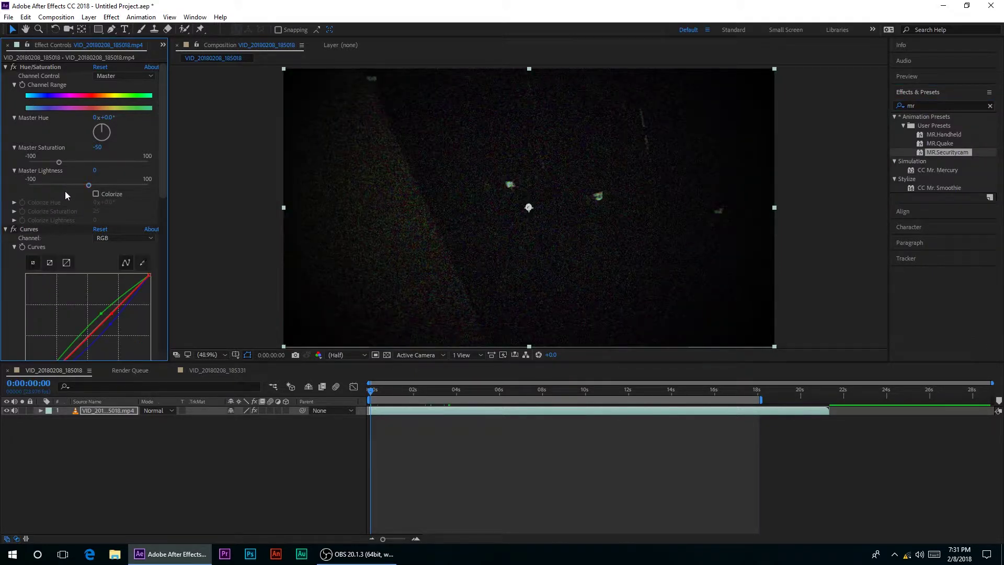
scroll(67, 196, "down", 10)
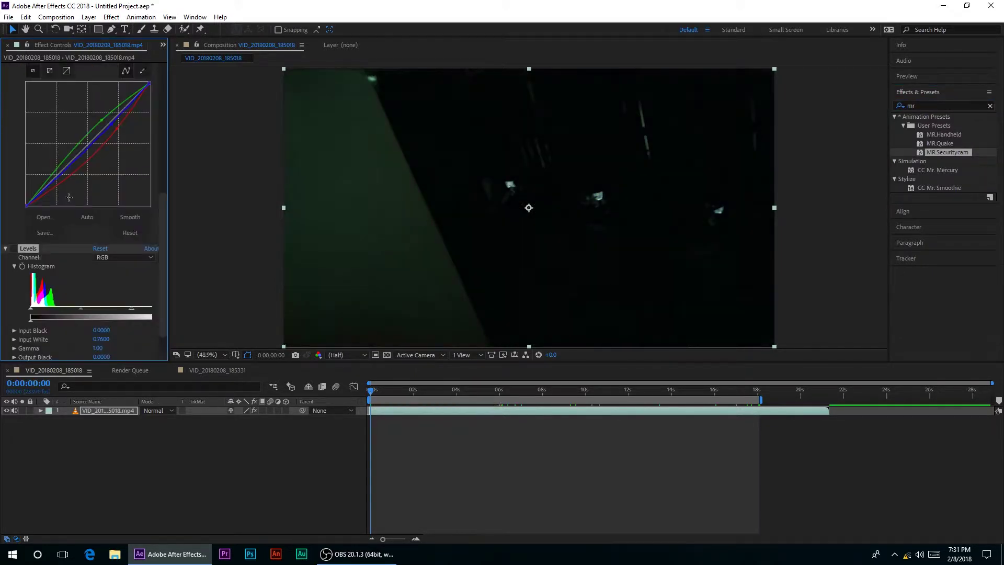
left_click(972, 102)
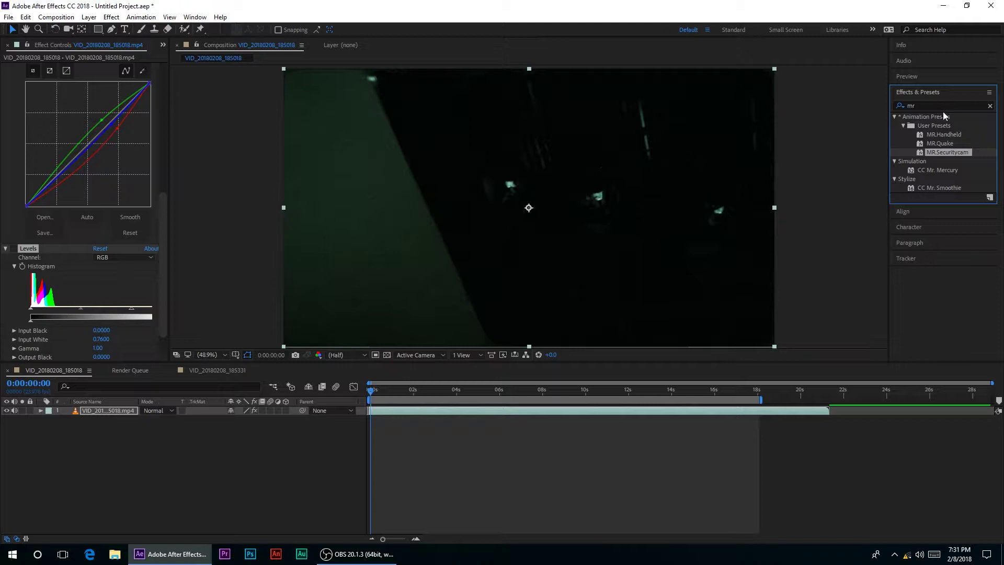
left_click(944, 110)
type("vi")
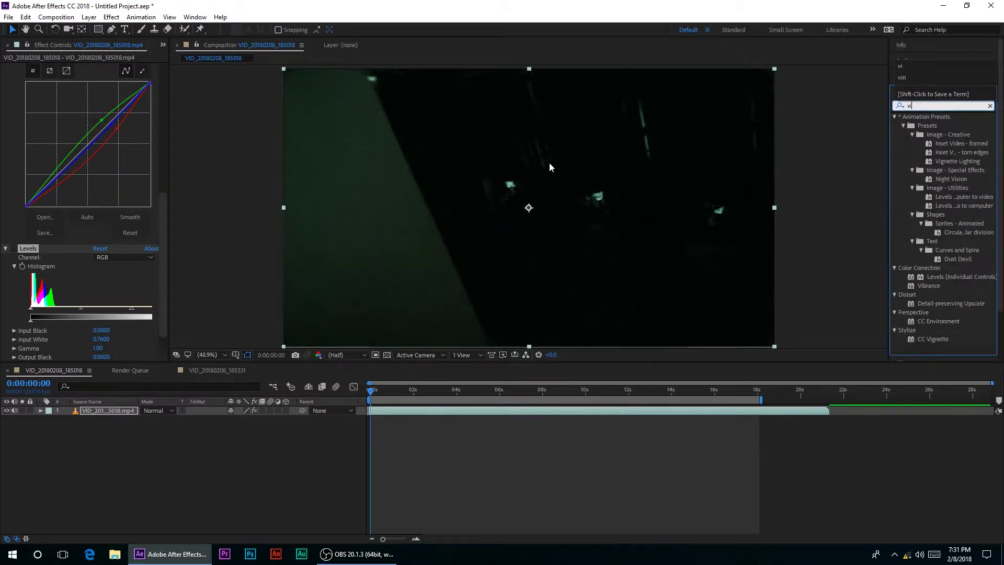
type("n")
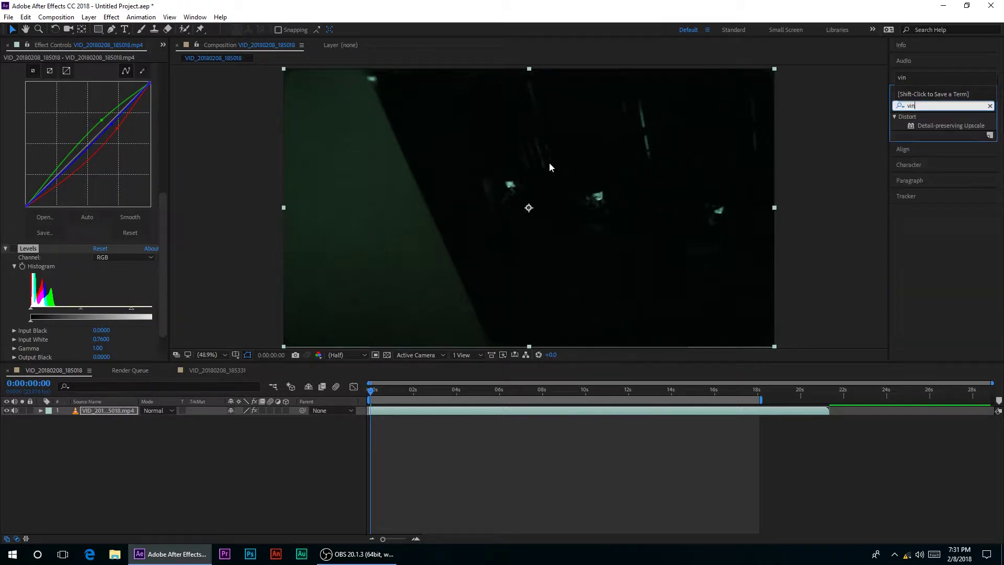
key("BackSpace")
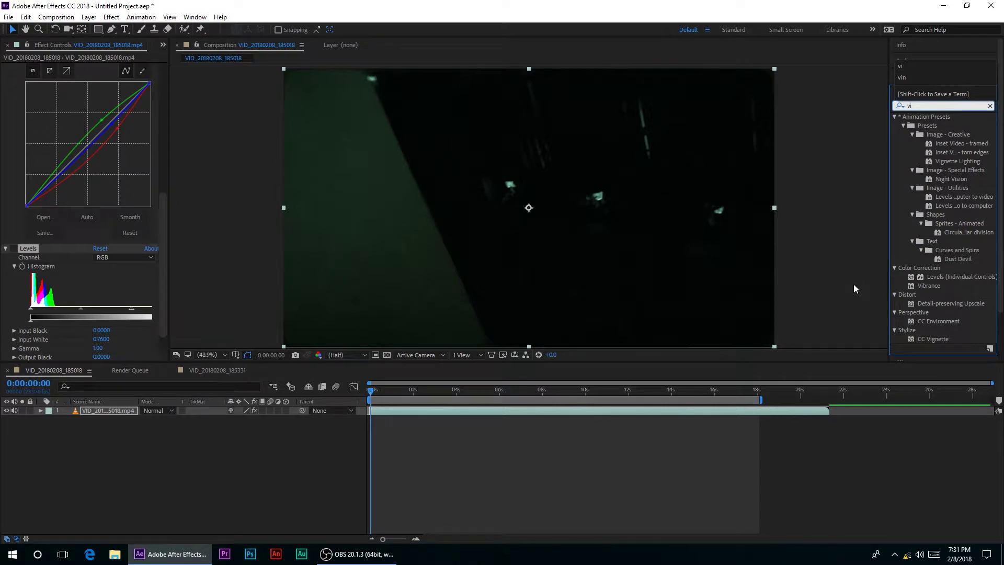
left_click_drag(918, 340, 575, 234)
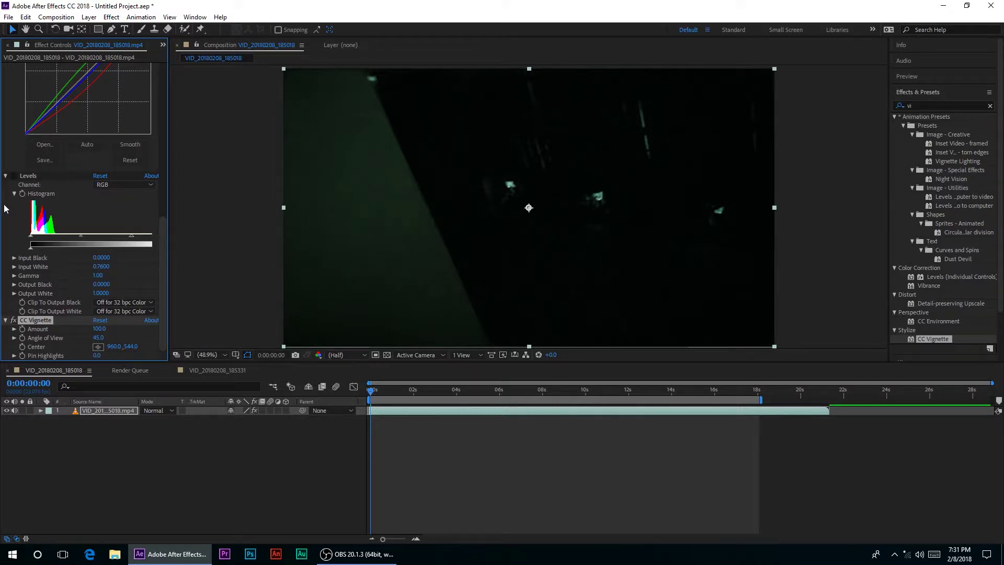
Step: Turn off the Curves, VR De-Noise and Noise effects
scroll(7, 251, "up", 6)
left_click(14, 300)
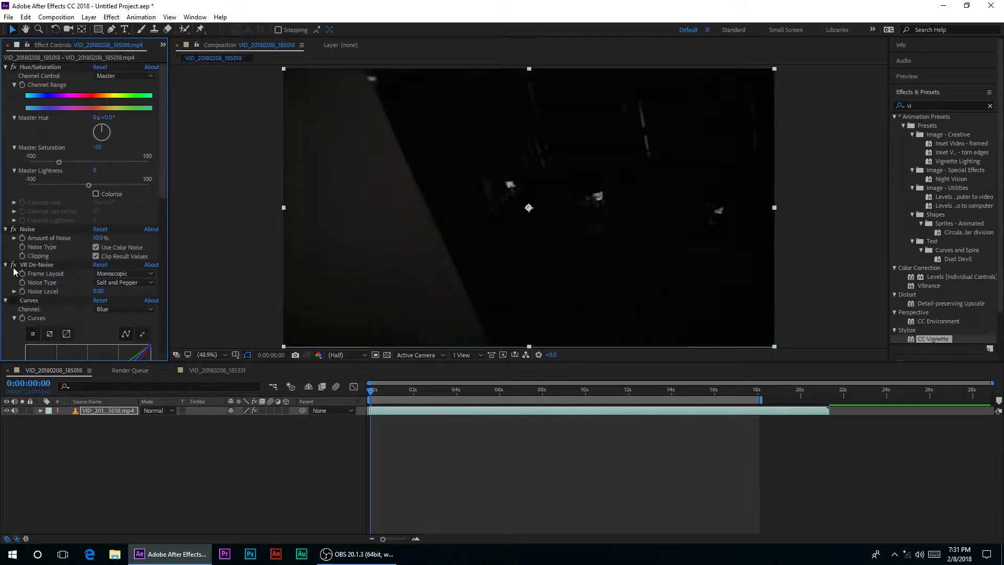
left_click(14, 265)
left_click(14, 229)
Step: Widen CC Vignette's Angle of View, set Amount to 237.0, then open VID_20180208_185331
scroll(25, 105, "down", 8)
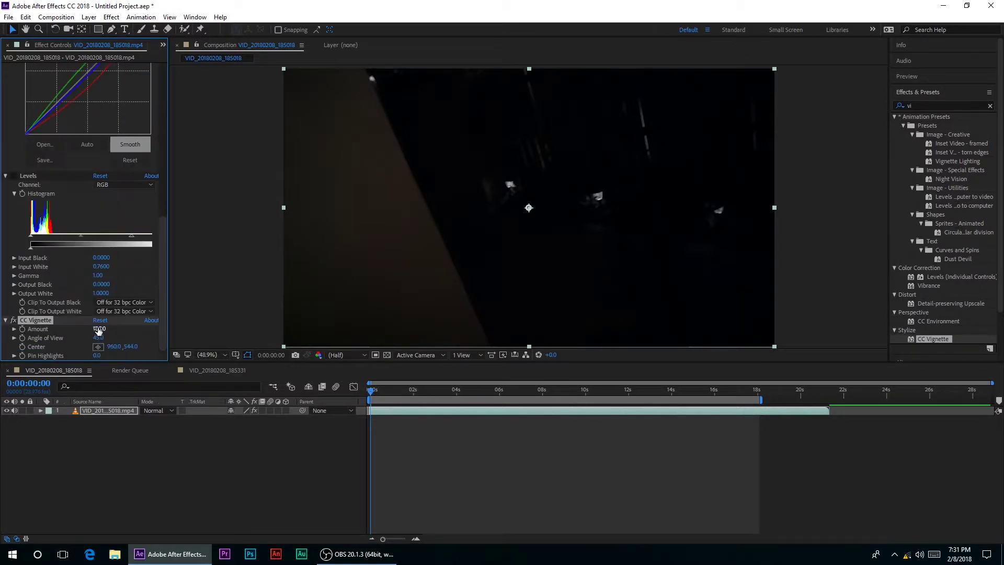
left_click_drag(102, 344, 173, 320)
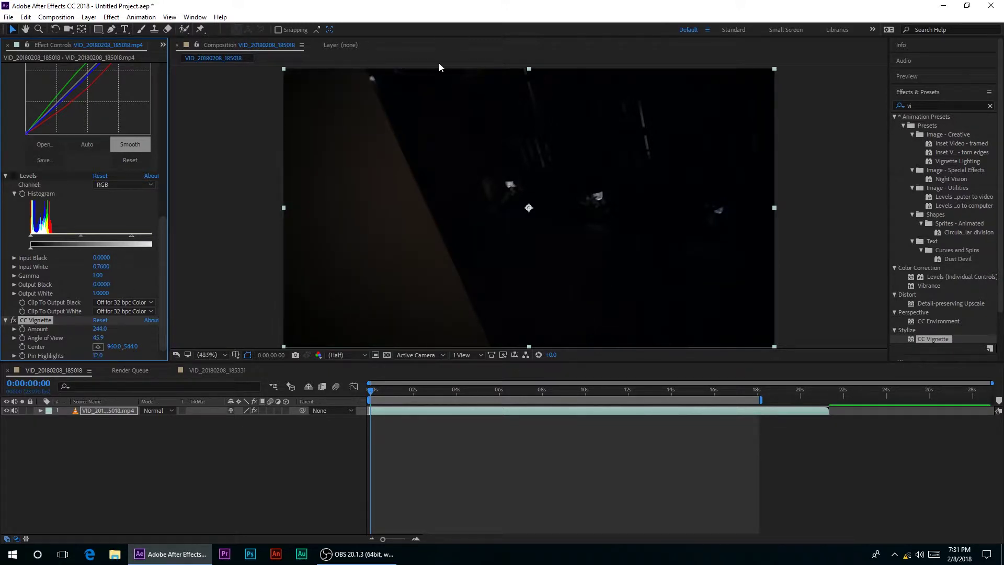
left_click(13, 321)
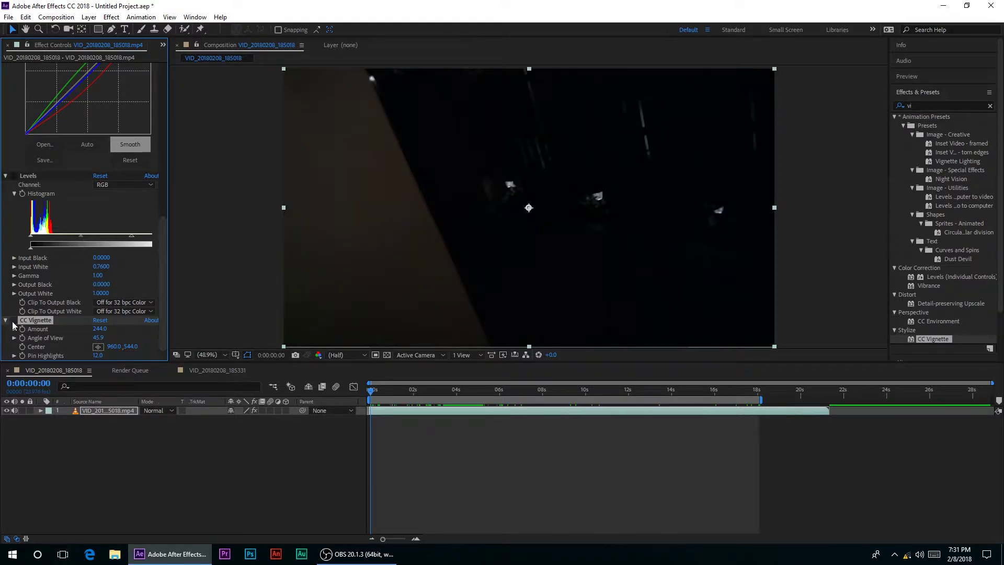
left_click(13, 321)
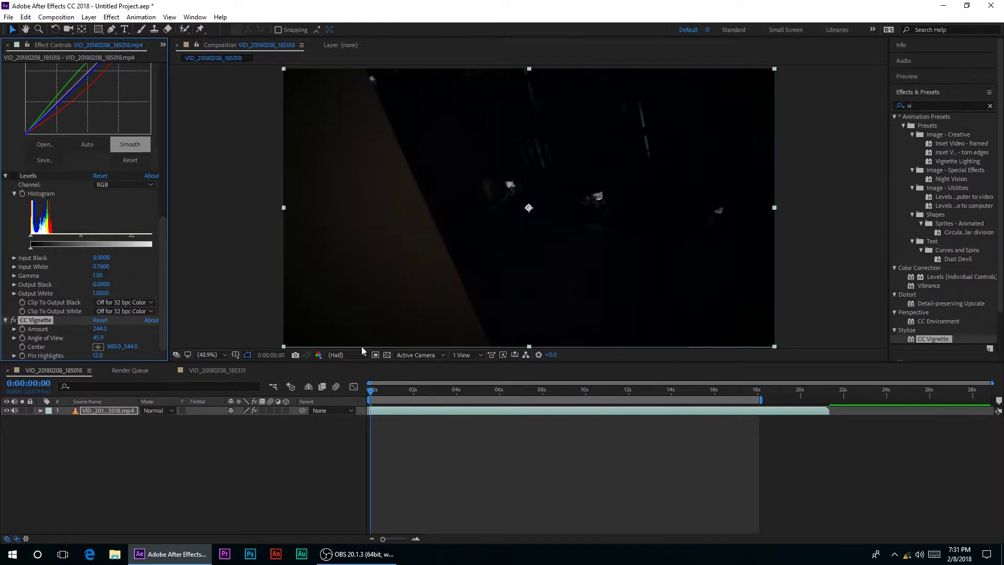
left_click_drag(100, 334, 121, 338)
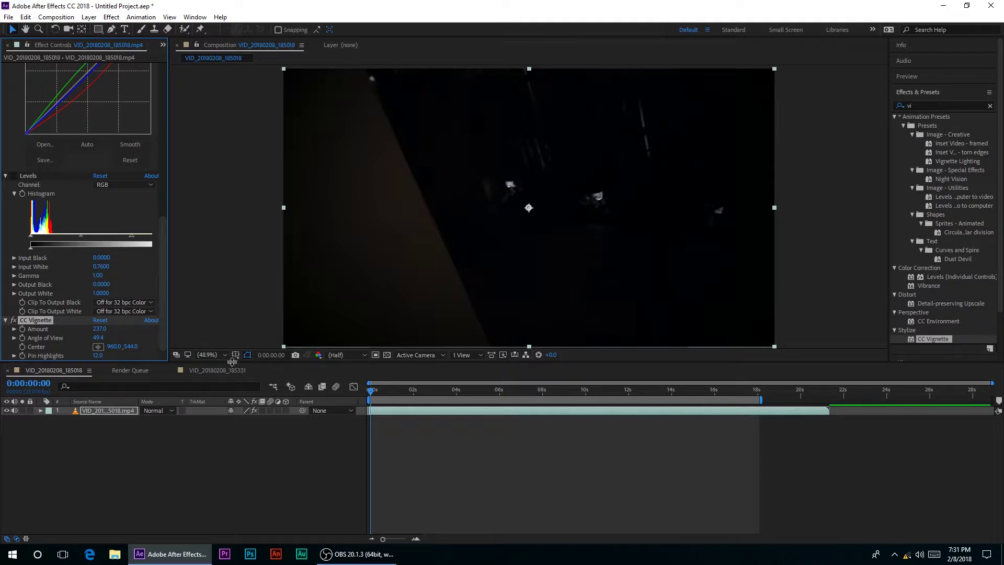
left_click(210, 371)
left_click(236, 464)
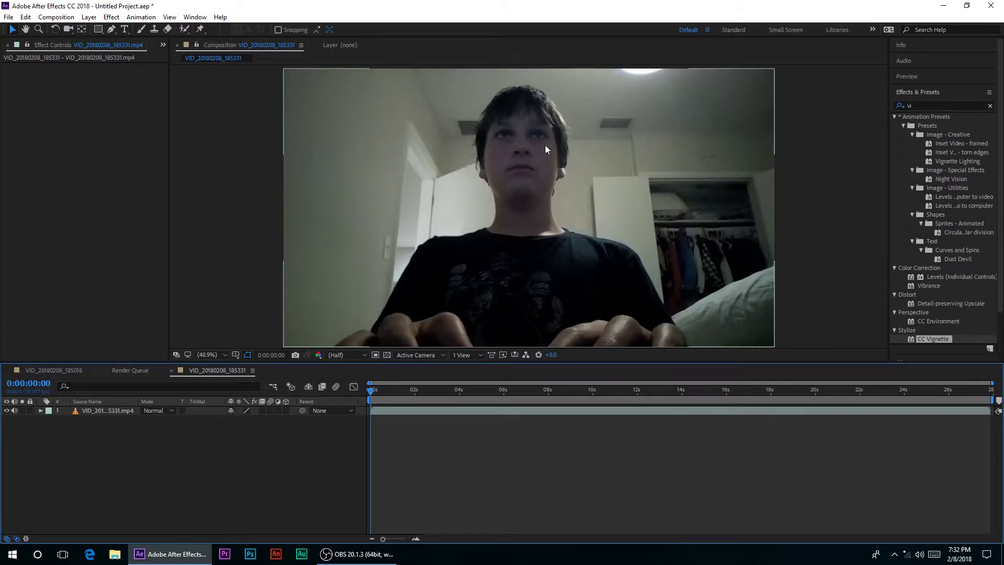
Step: Preview the webcam clip, then delete its layer from the VID_20180208_185331 composition
left_click_drag(436, 391, 287, 425)
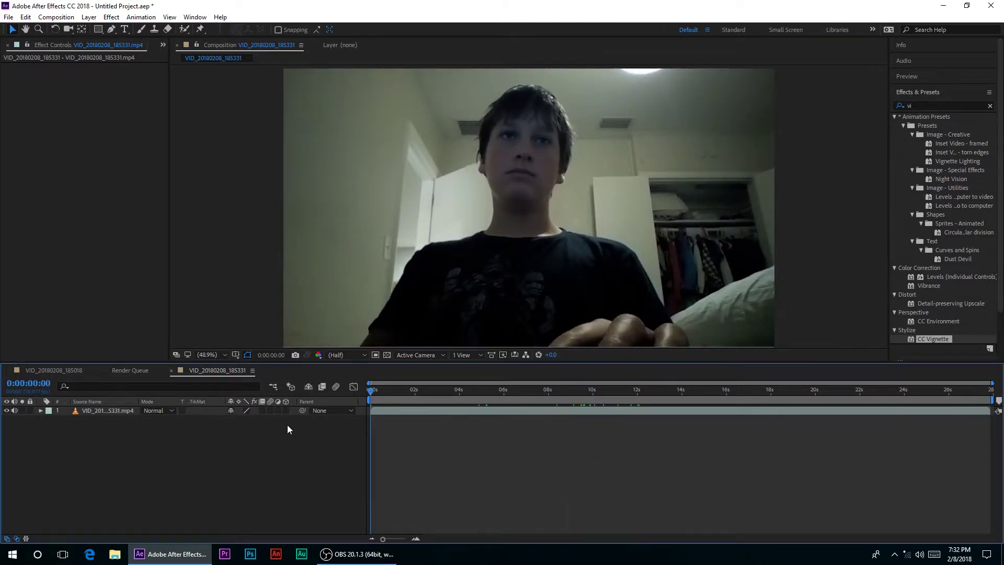
left_click(119, 410)
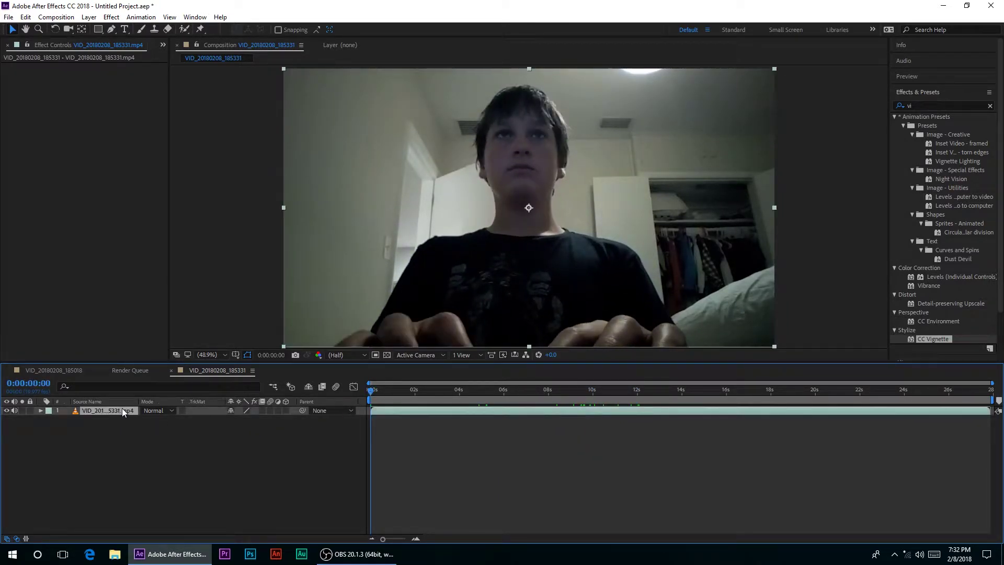
key("Delete")
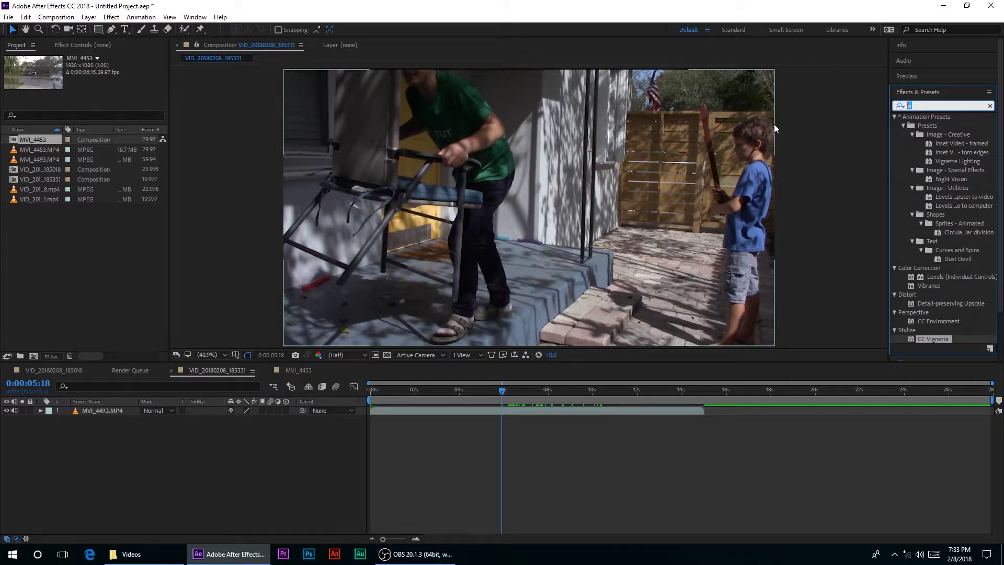
Step: Filter presets by 'mr' and apply MR.Handheld to the MVI_4493.MP4 clip in the viewer
type("mr")
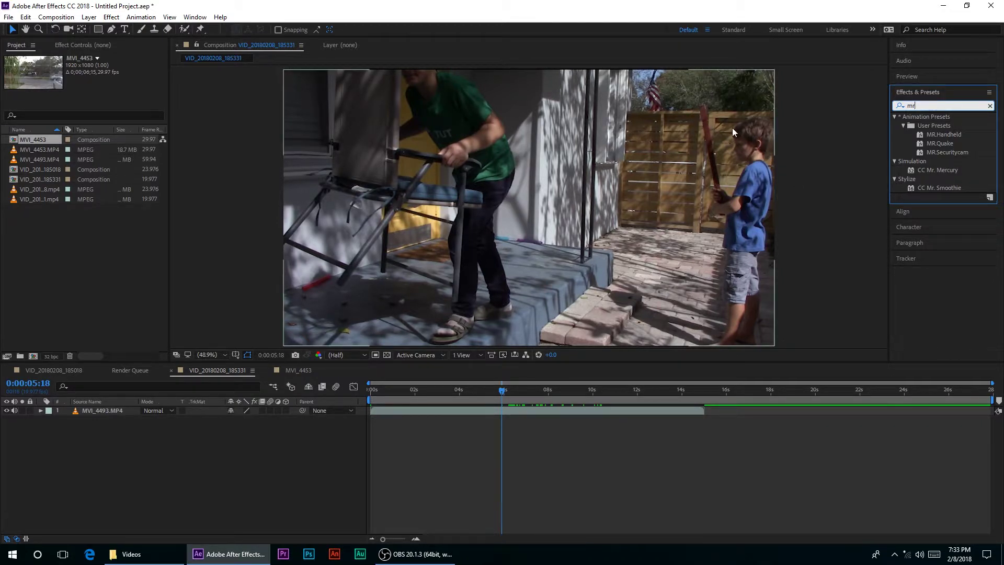
left_click_drag(944, 134, 792, 132)
left_click_drag(503, 391, 572, 400)
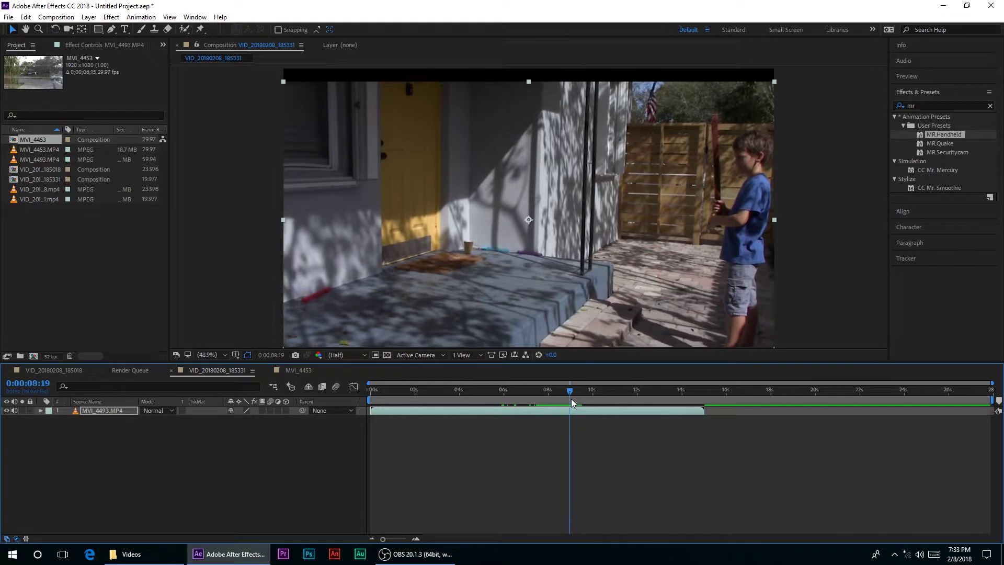
Step: Set both Scale values of the MVI_4493.MP4 layer to 110% and preview the composition
left_click(130, 409)
key("s")
left_click(244, 419)
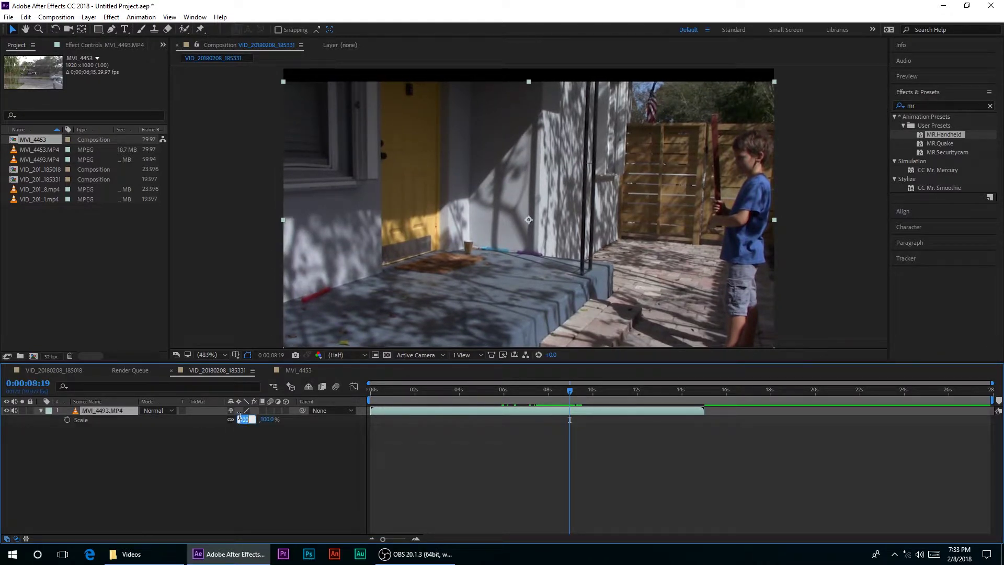
type("19")
key("Left")
type("0")
key("Return")
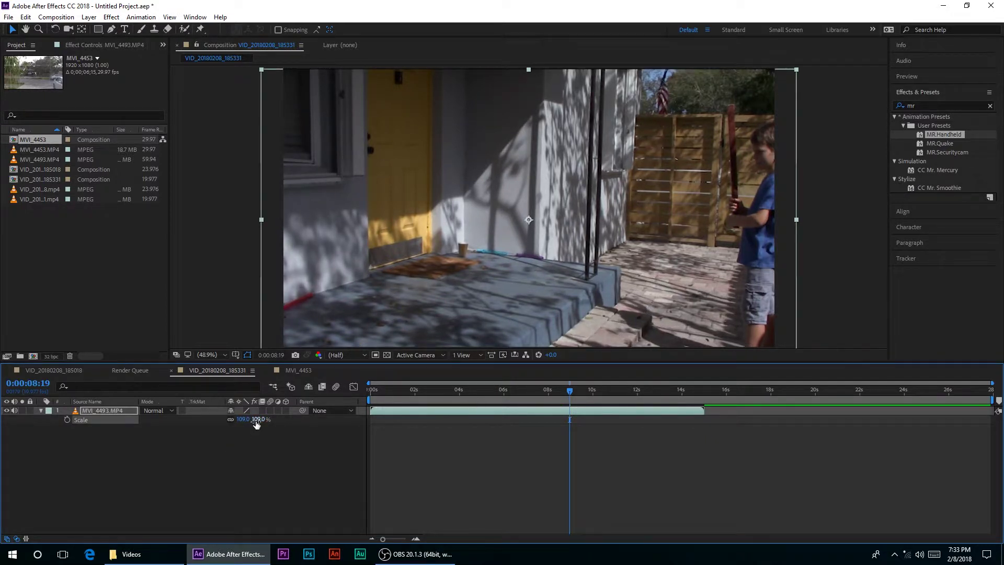
left_click(257, 419)
type("1010")
key("BackSpace")
key("Return")
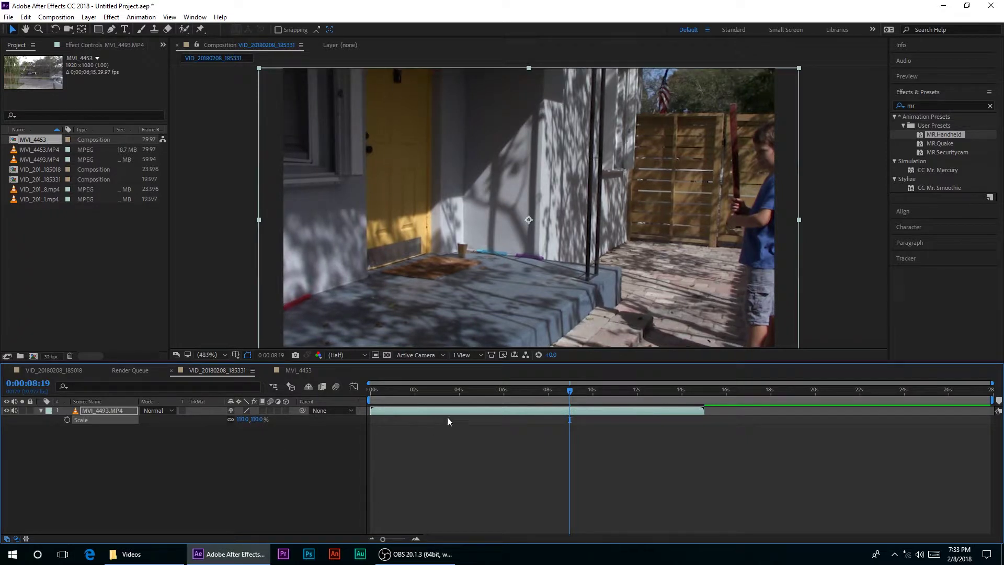
key("space")
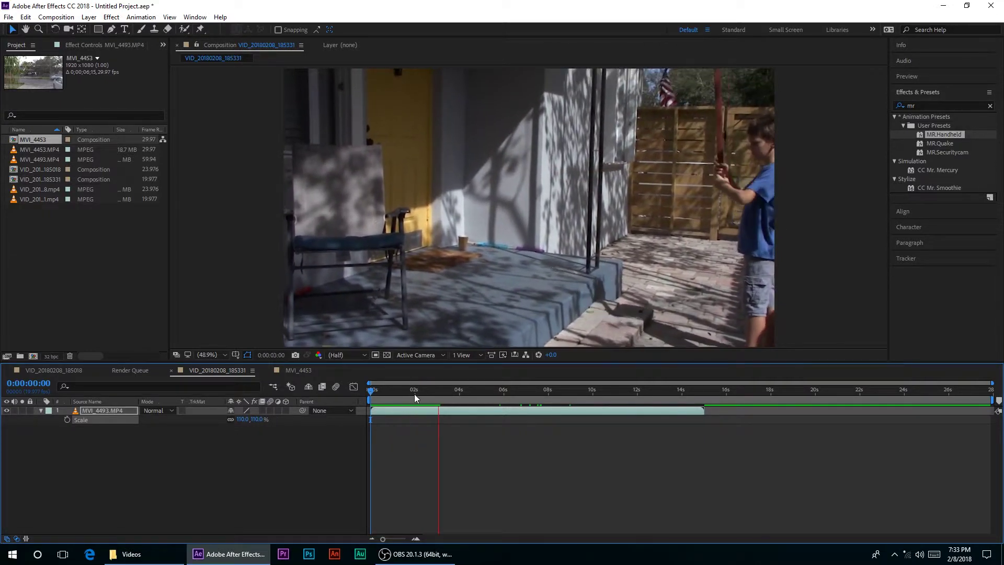
Step: Reveal the layer's animated Position property and replay the preview from the start
key("space")
key("space")
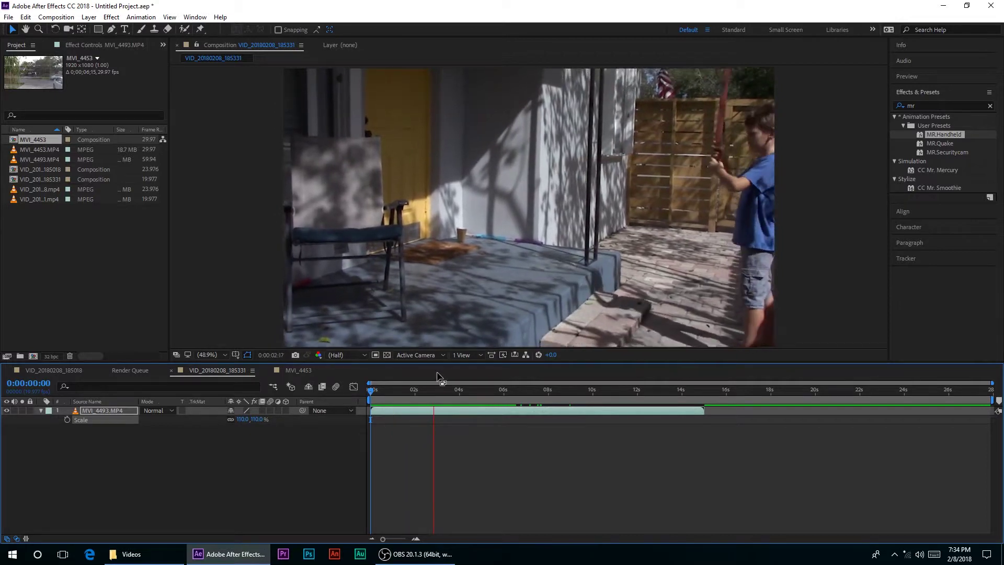
key("space")
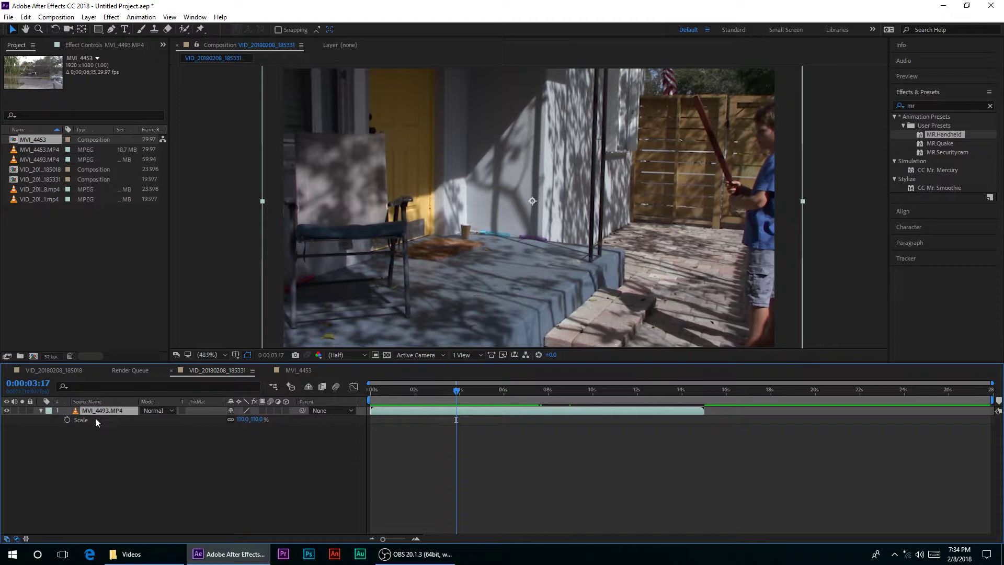
key("p")
left_click(67, 420, "alt")
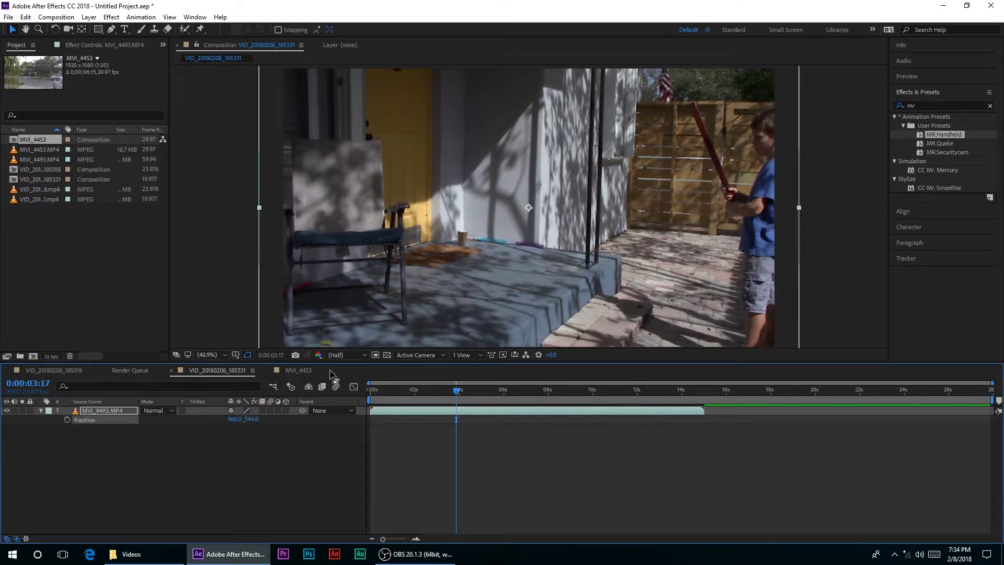
key("Home")
key("space")
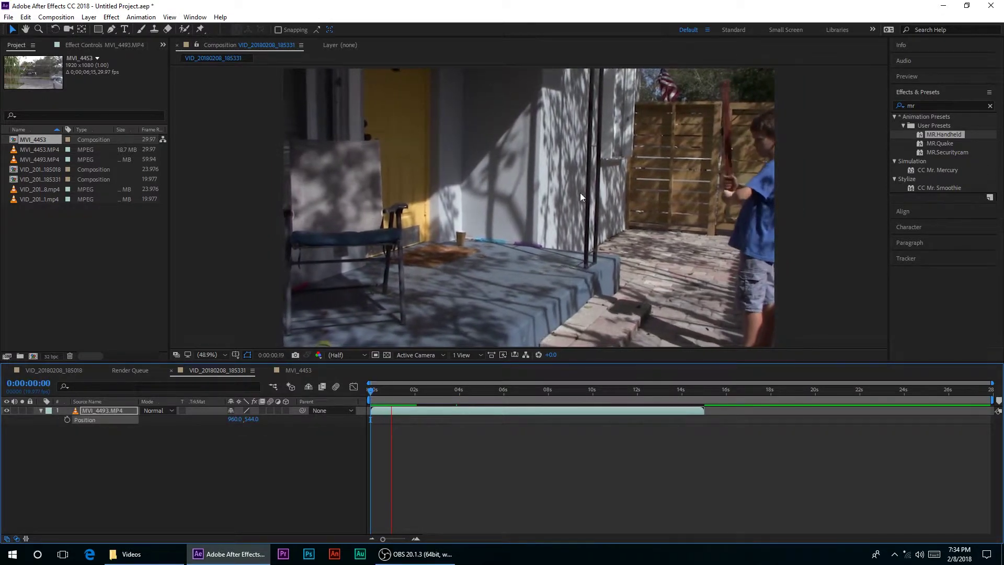
Step: Replay the handheld shake from 0:00:00:19, 0:00:05:00 and the start, stopping at 0:00:02:09
left_click(413, 392)
left_click_drag(418, 394, 391, 408)
key("space")
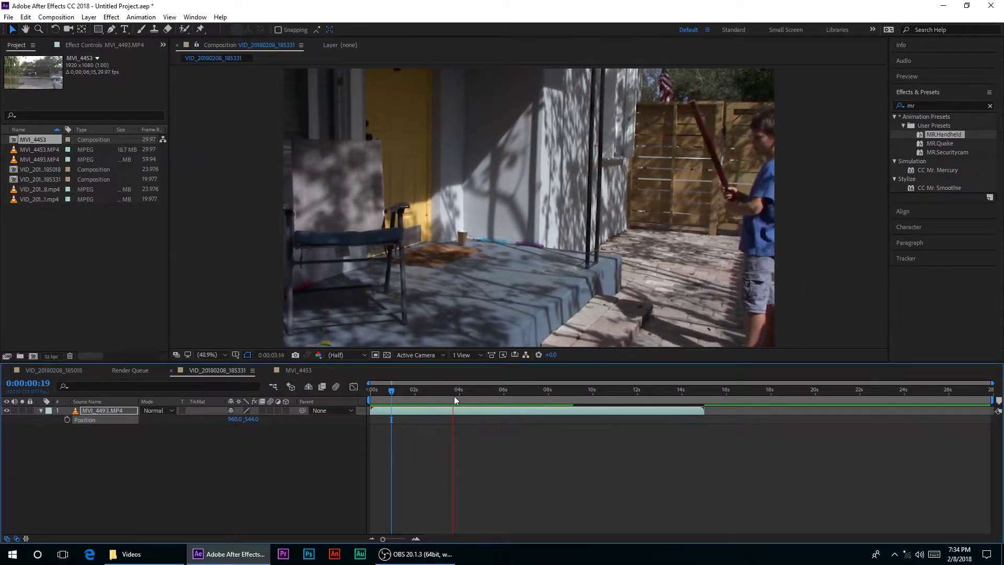
left_click_drag(462, 402, 481, 389)
key("space")
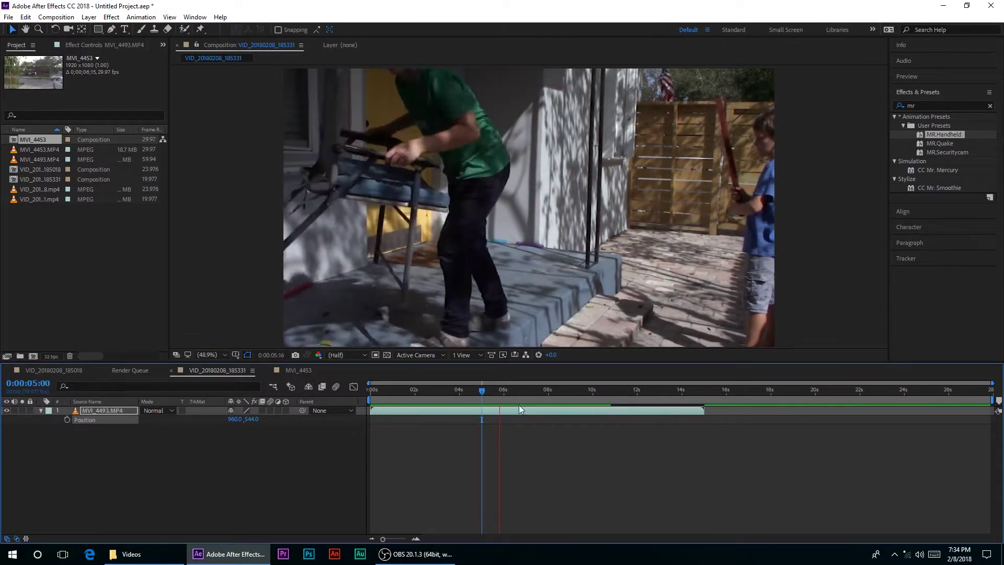
key("space")
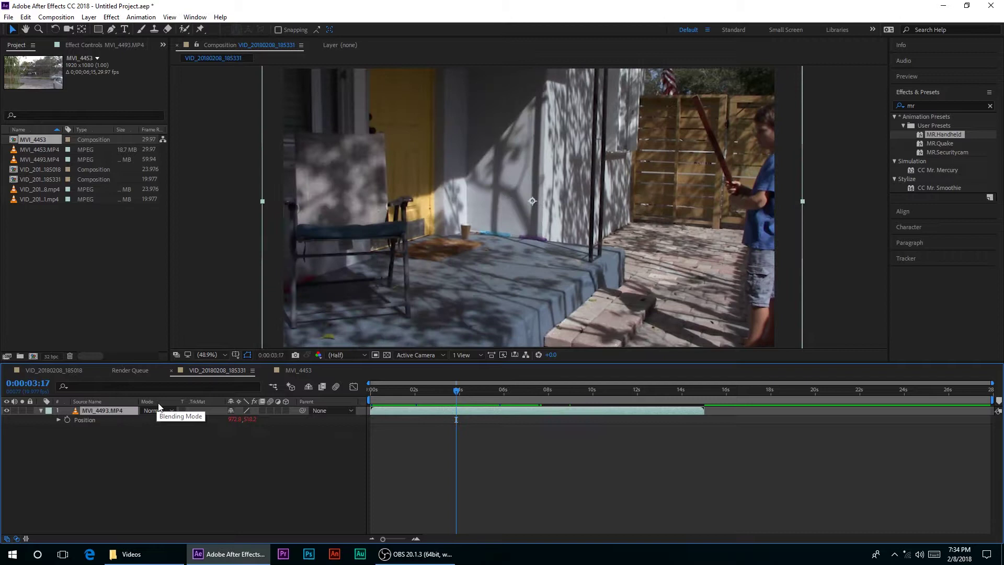
key("Home")
key("space")
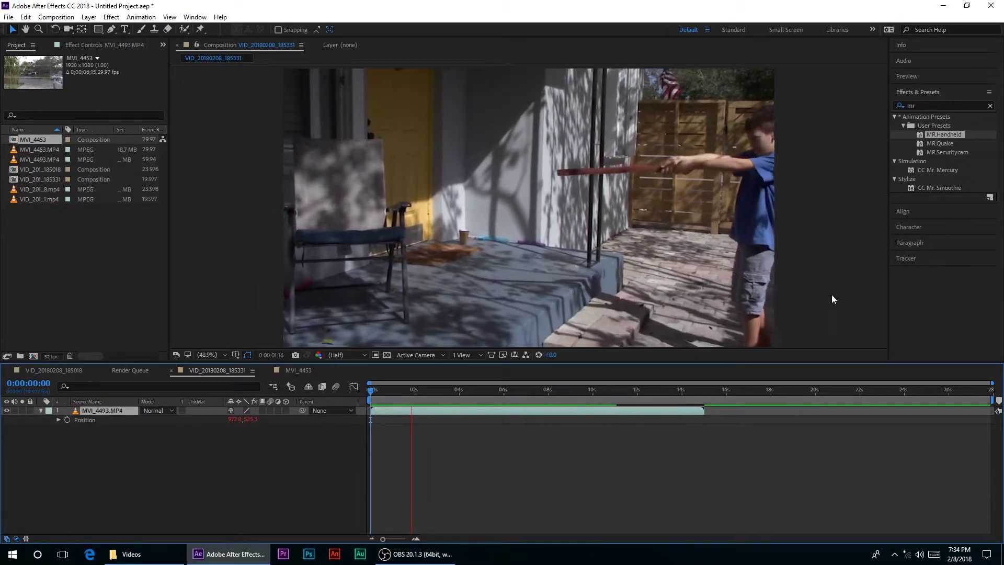
key("space")
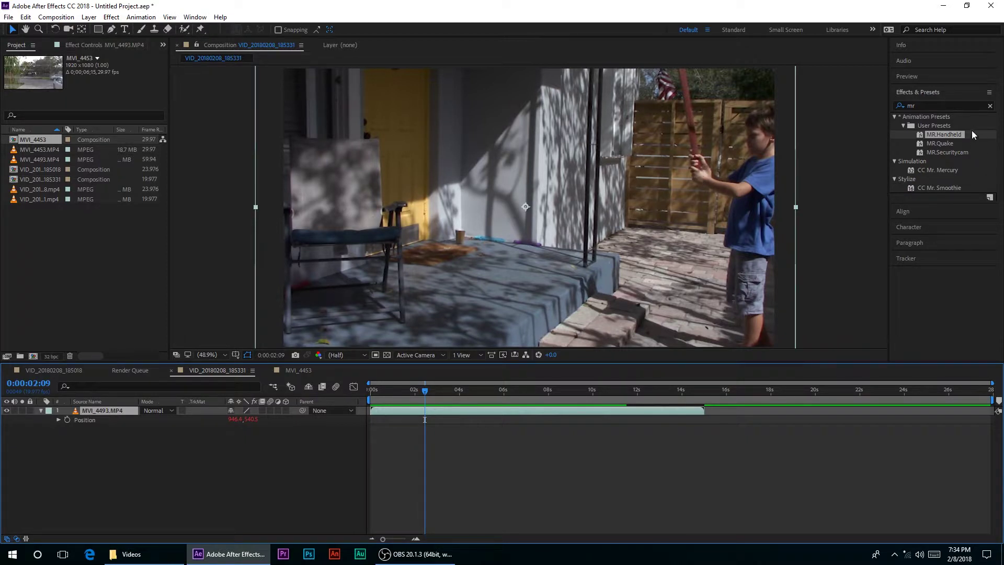
left_click(959, 133)
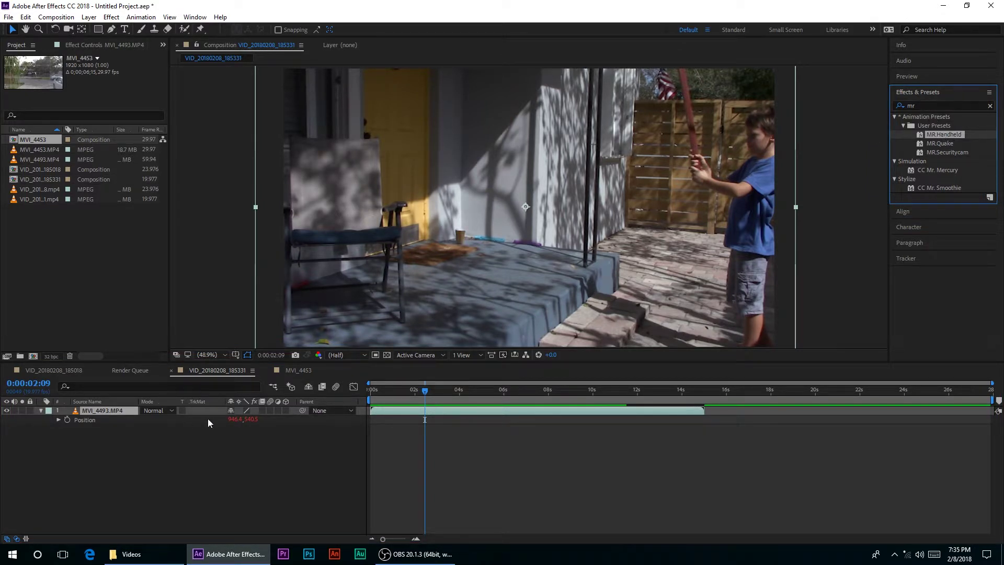
Step: At 0:00:00:00, remove the handheld shake expression from the layer's Position
left_click(385, 398)
key("Home")
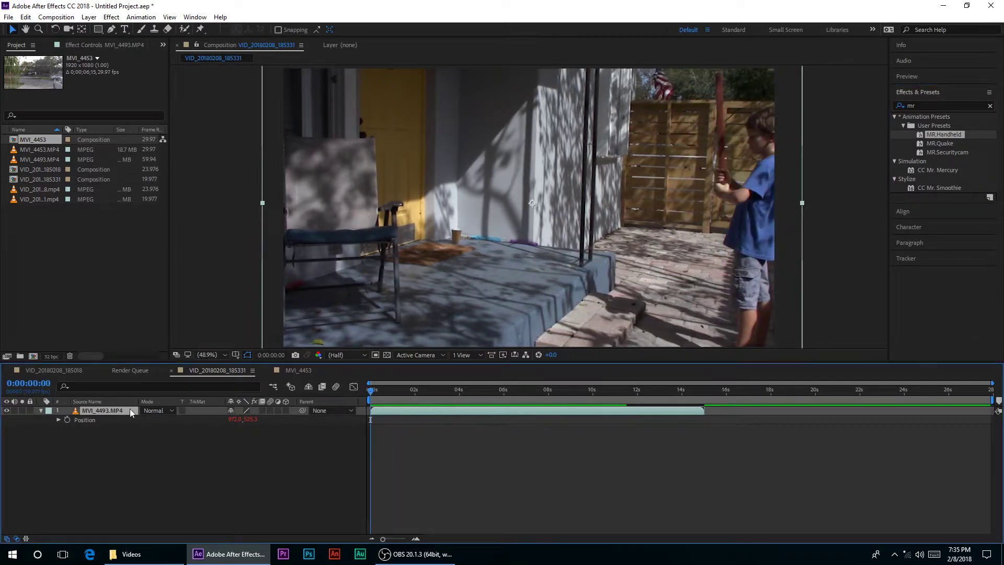
left_click(67, 419, "alt")
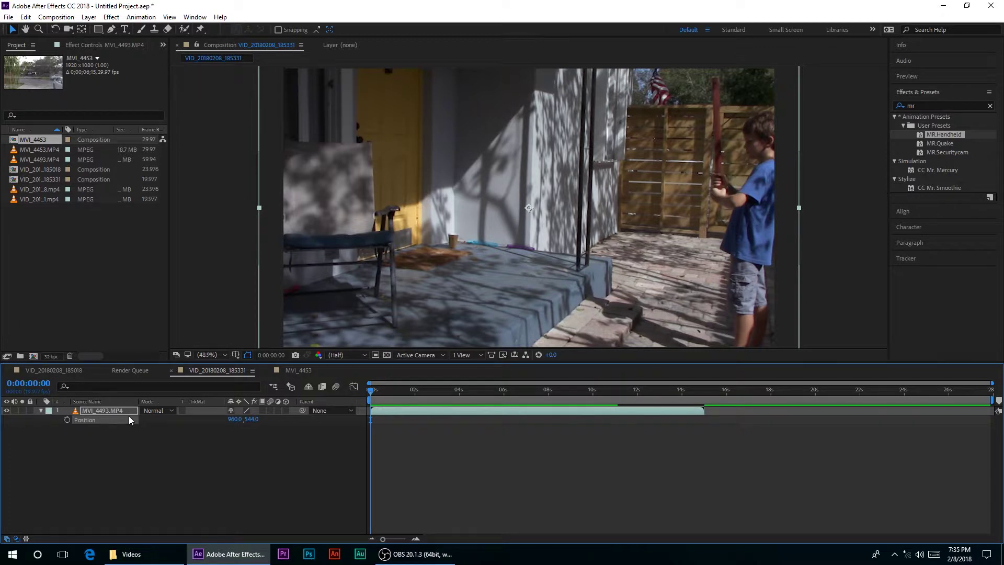
Step: Rearrange the layer's properties to show only Position, now reading 960.0, 544.0
left_click(100, 411)
key("p")
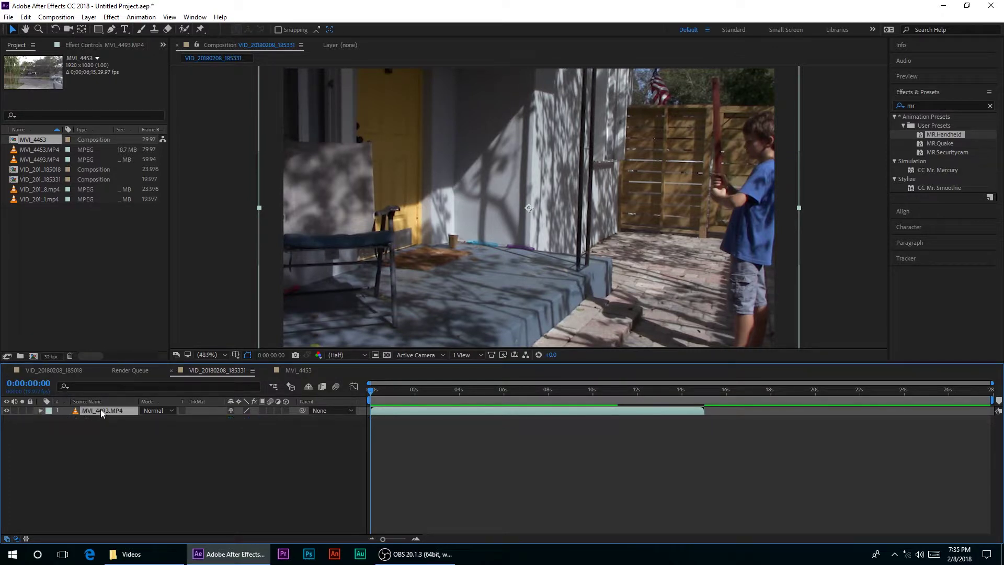
left_click(41, 411)
left_click(51, 420)
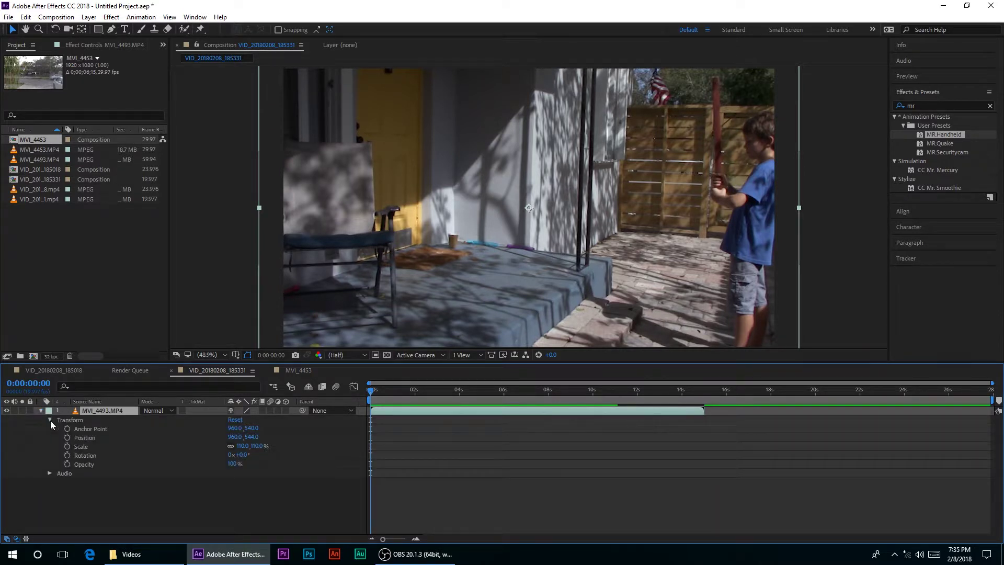
left_click(85, 436)
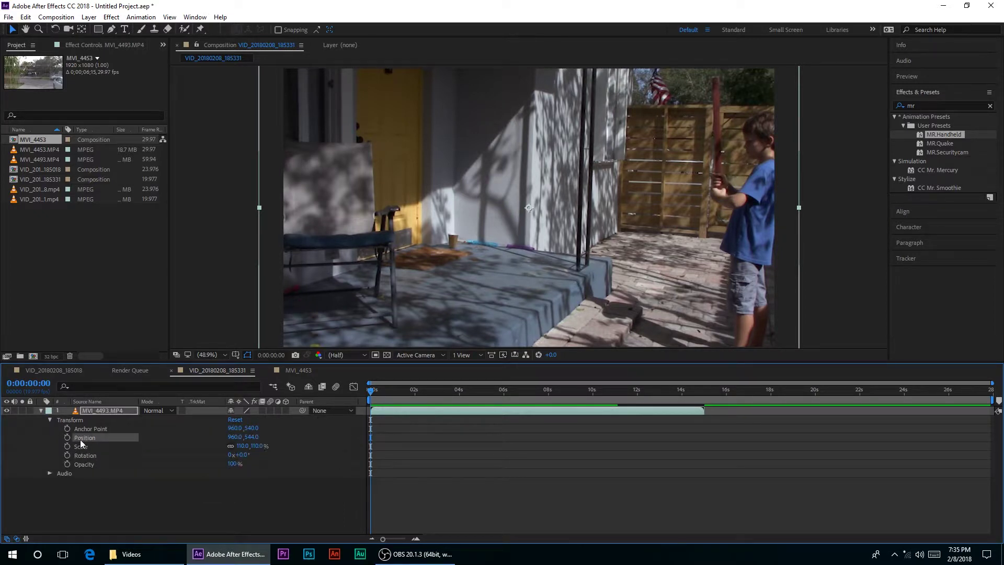
left_click(41, 411)
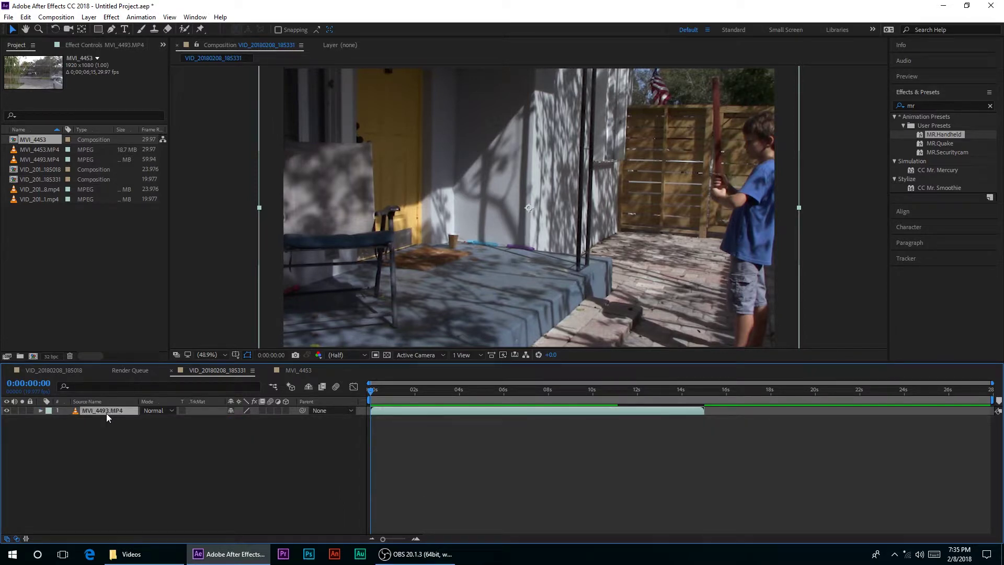
key("p")
left_click(96, 421)
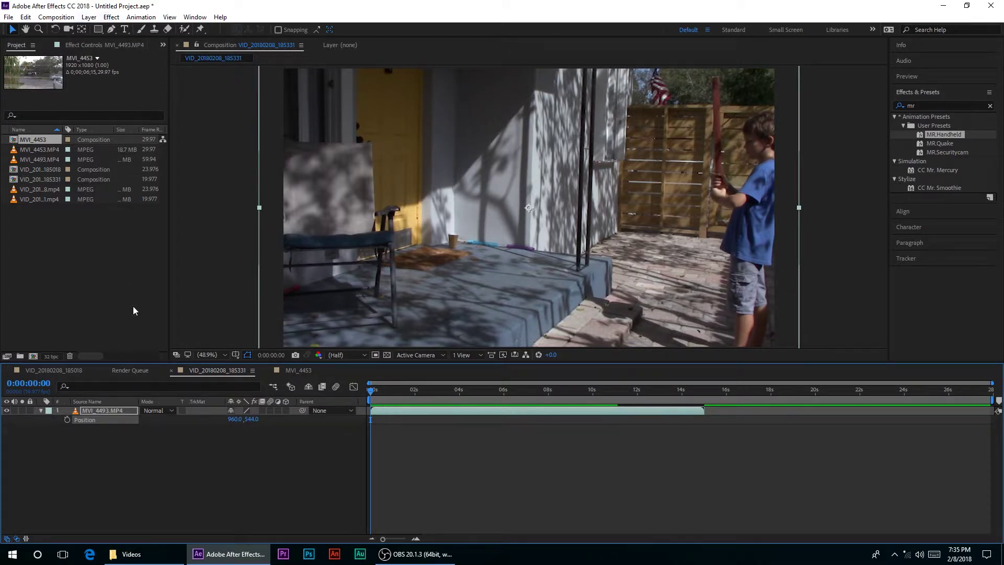
left_click(140, 18)
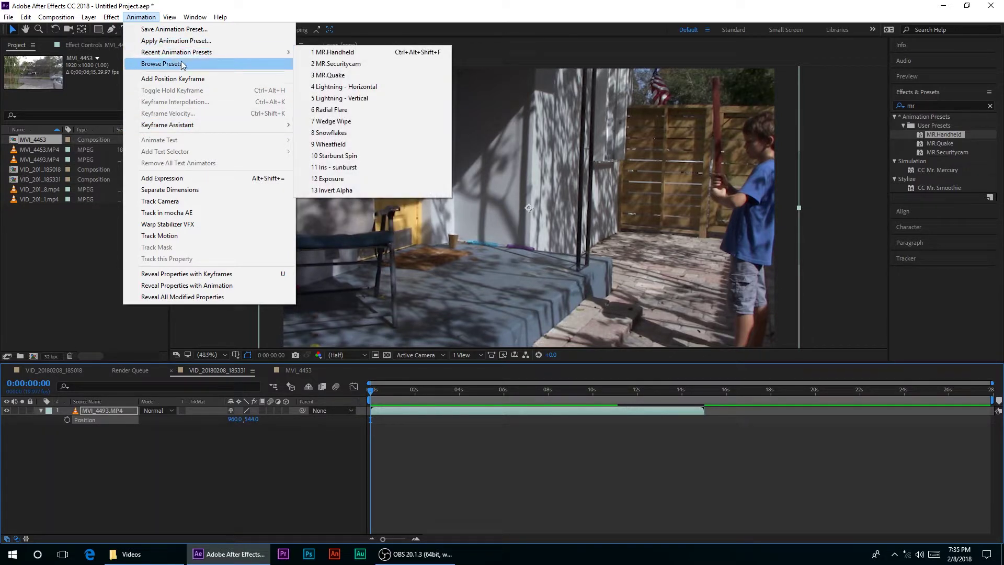
left_click(189, 180)
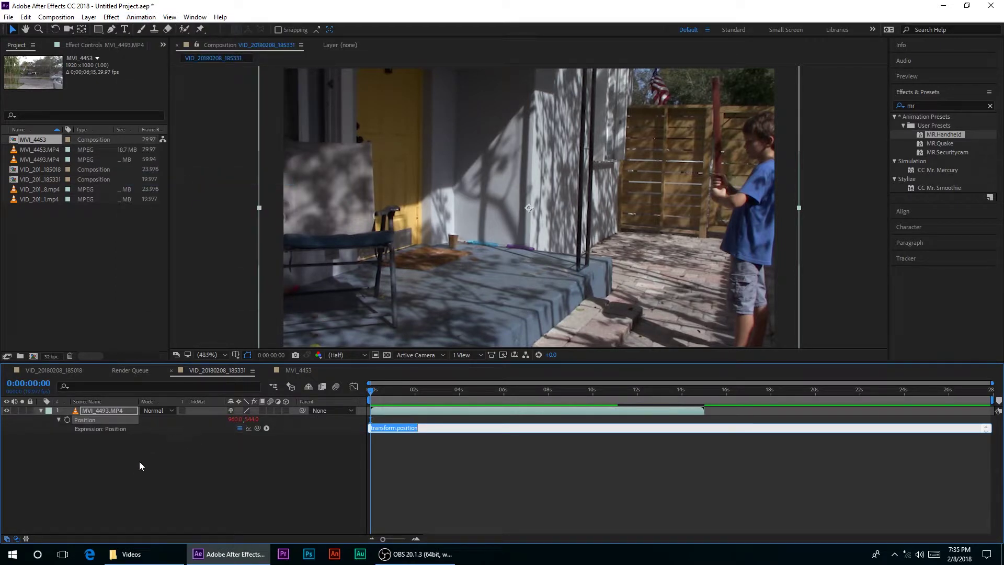
left_click(92, 431)
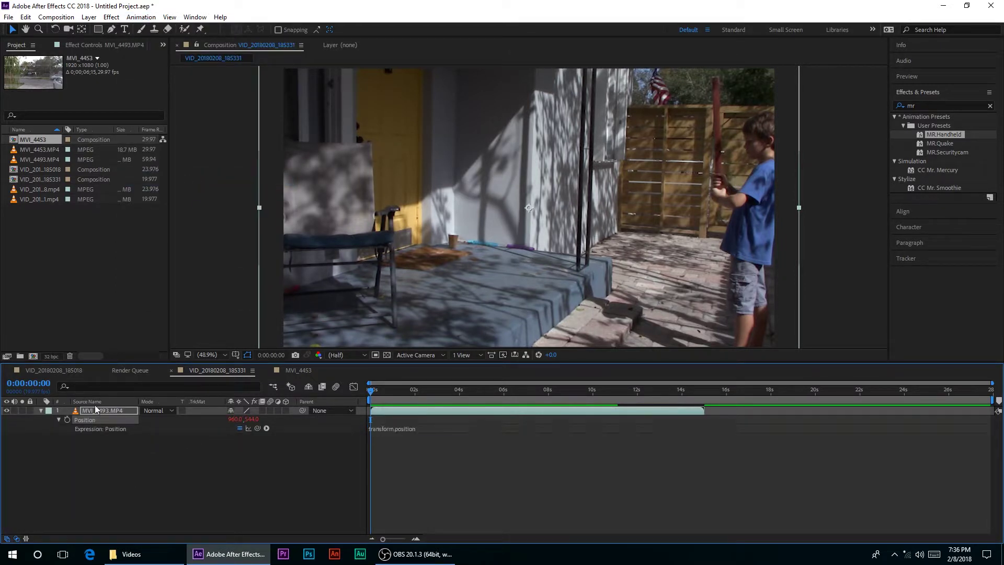
key("ctrl+z")
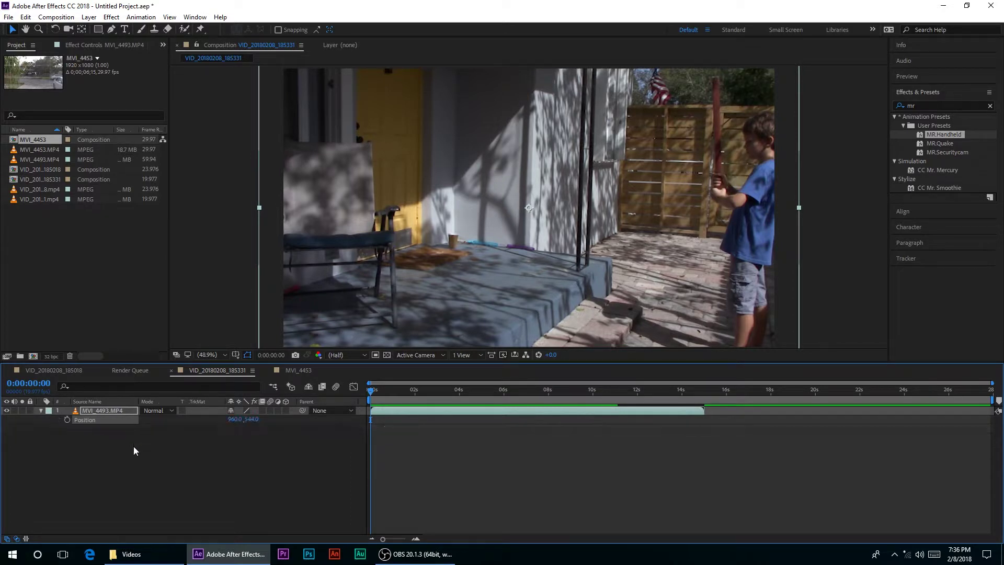
Step: Enter a frequency 1, amount 40 wiggle expression on Position, which ends up as erroring 'wiglle(1,40)'
left_click(67, 420, "alt")
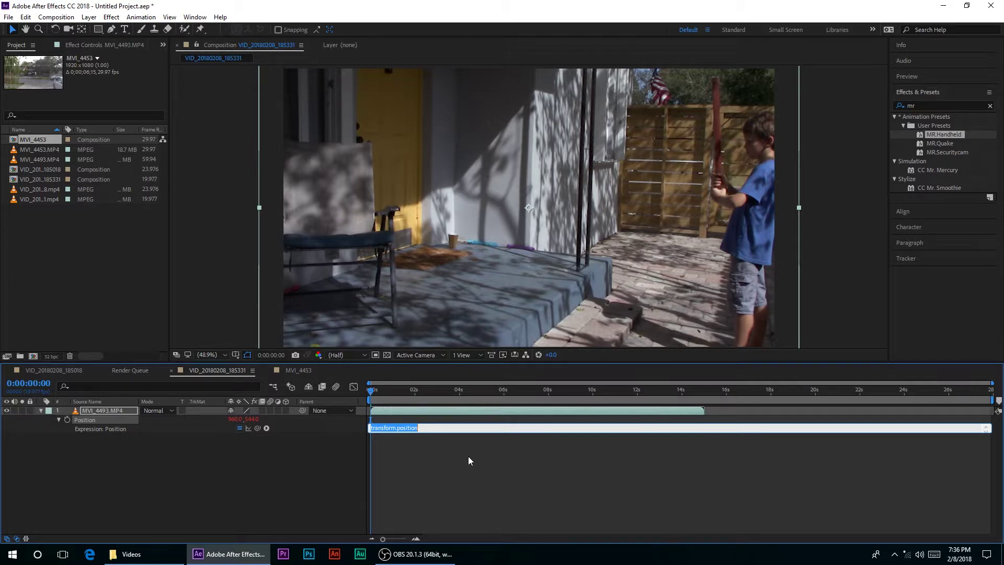
type("w")
type("2")
key("BackSpace")
type("40")
left_click(420, 457)
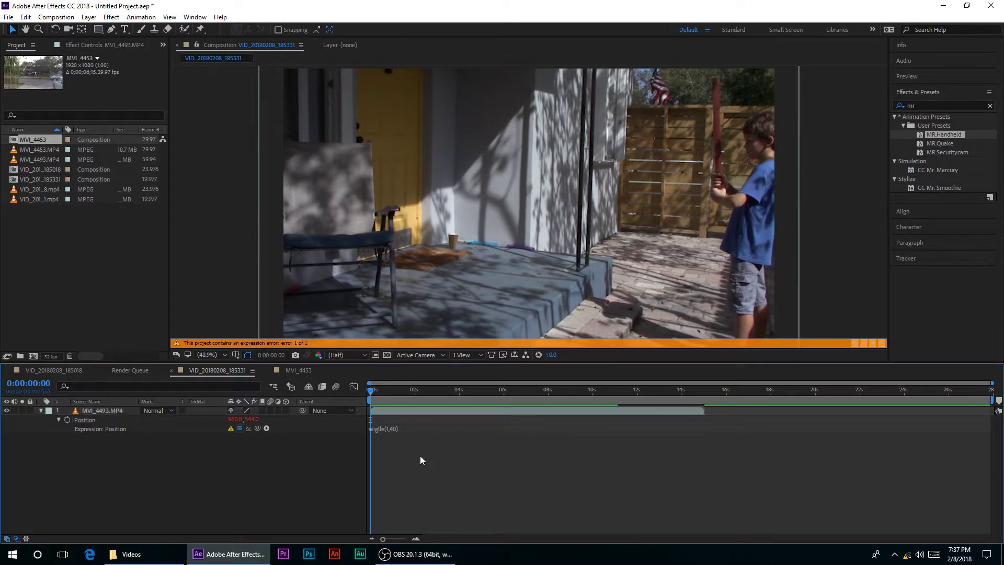
Step: Revise the Position expression to wiggle(2,50) and reselect the MVI_4493.MP4 layer
left_click(388, 428)
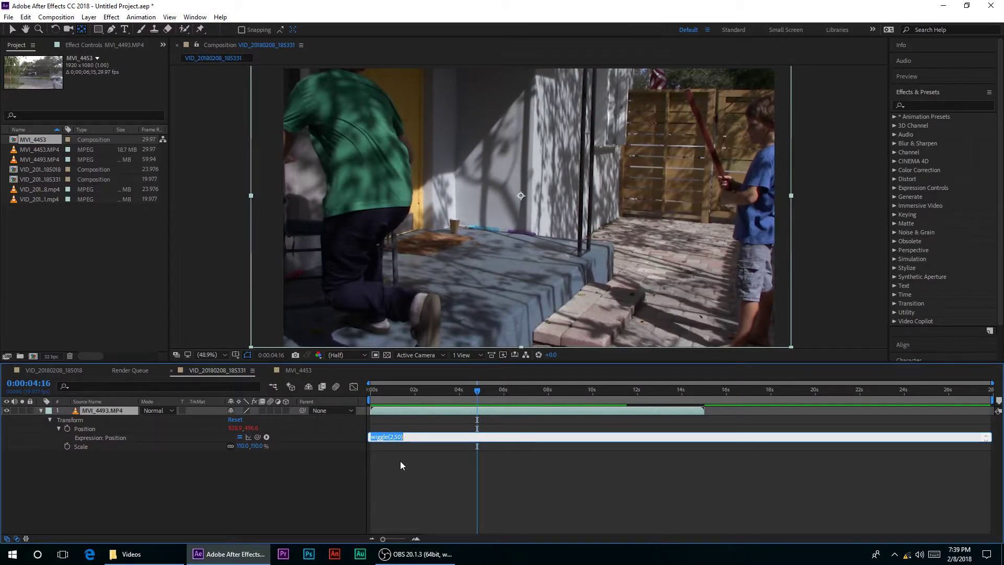
left_click(400, 461)
left_click(40, 412)
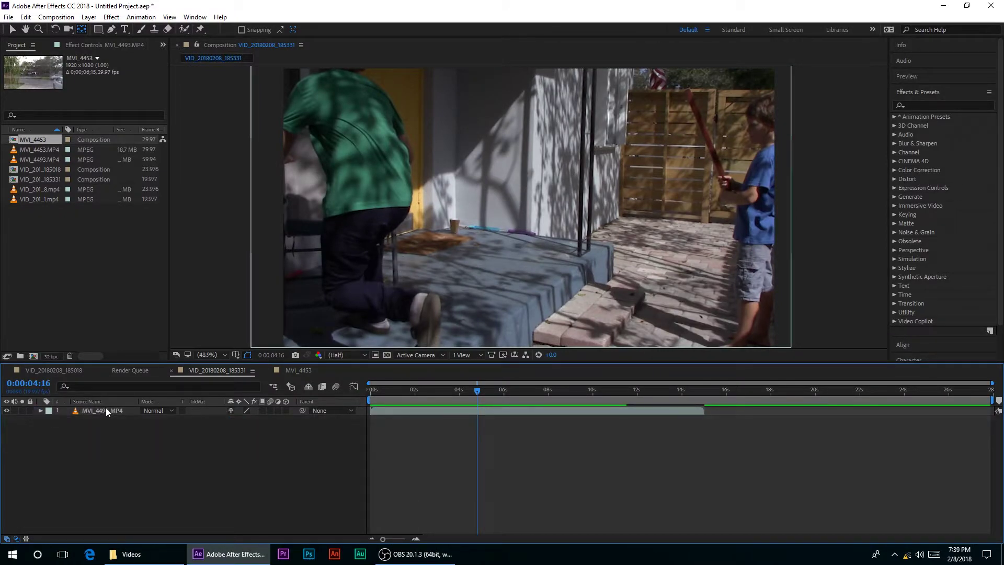
left_click(106, 409)
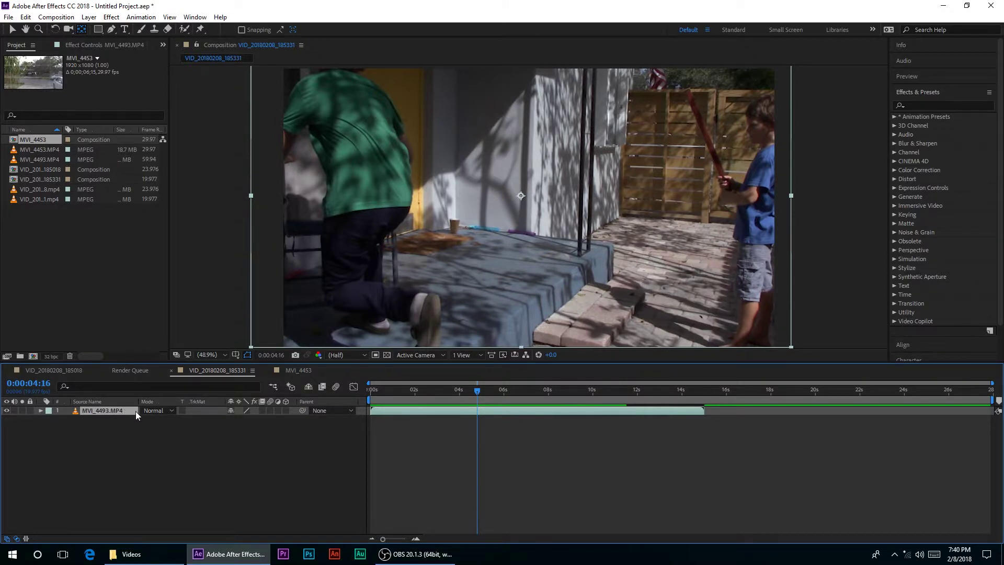
Step: Reset the layer's Scale to 100%
key("s")
left_click(246, 419)
type("100")
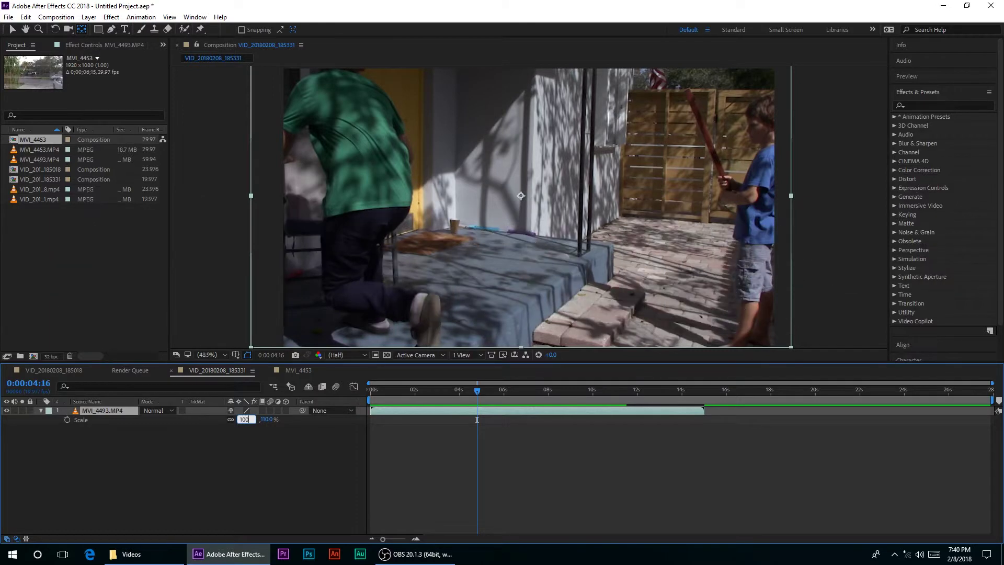
key("Return")
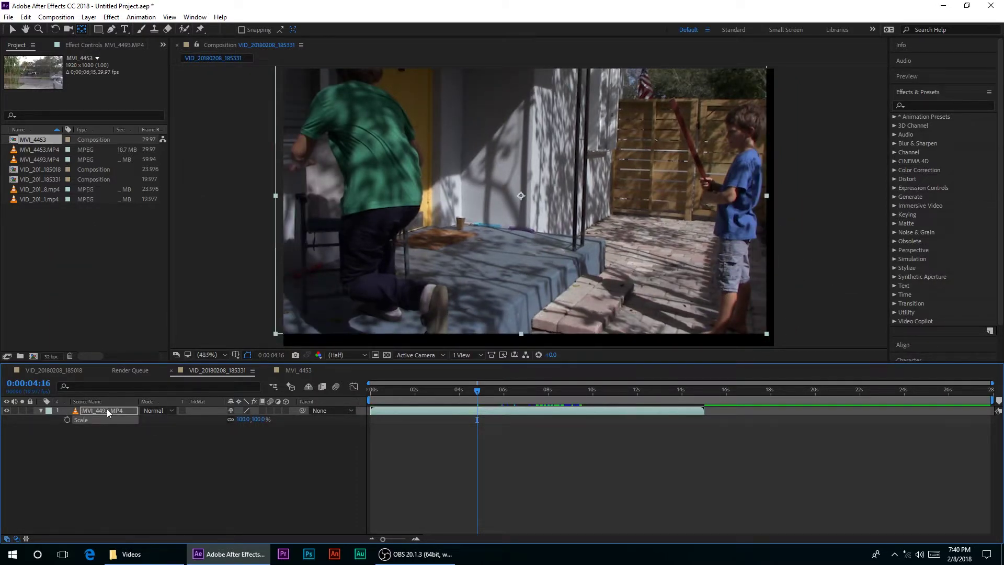
Step: Remove the Position expression and scrub to check the recentred clip
left_click(291, 371)
left_click(217, 371)
key("p")
left_click(67, 420, "alt")
mouse_move(478, 390)
left_mouse_down()
mouse_move(397, 414)
mouse_move(491, 393)
left_mouse_up()
Step: Add a wiggle(1,30) expression to the layer's Position
left_click(68, 420, "alt")
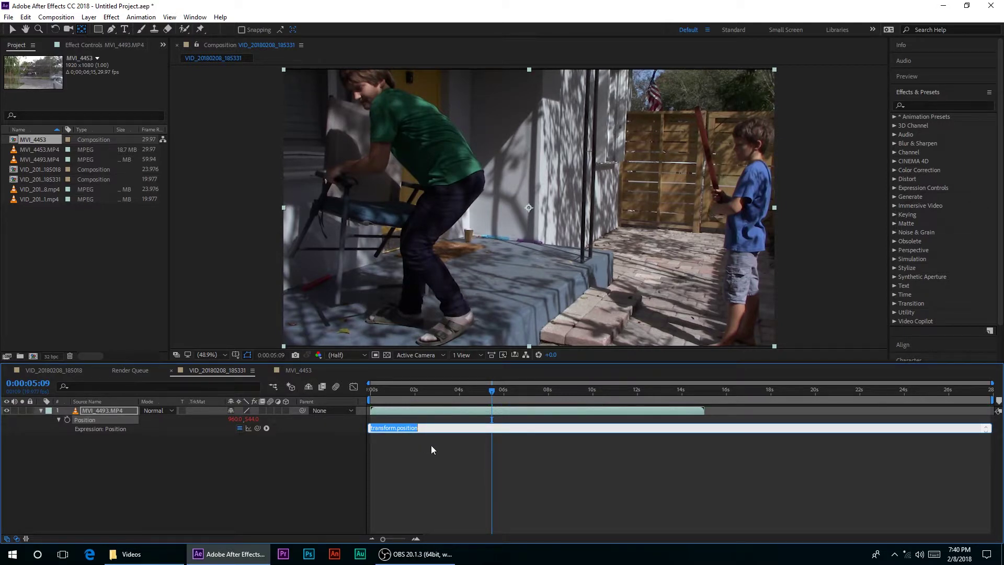
type("wiggle")
type("(1,")
type("30")
left_click(443, 456)
Step: Preview the gentle shake from the start of the clip
key("Home")
key("space")
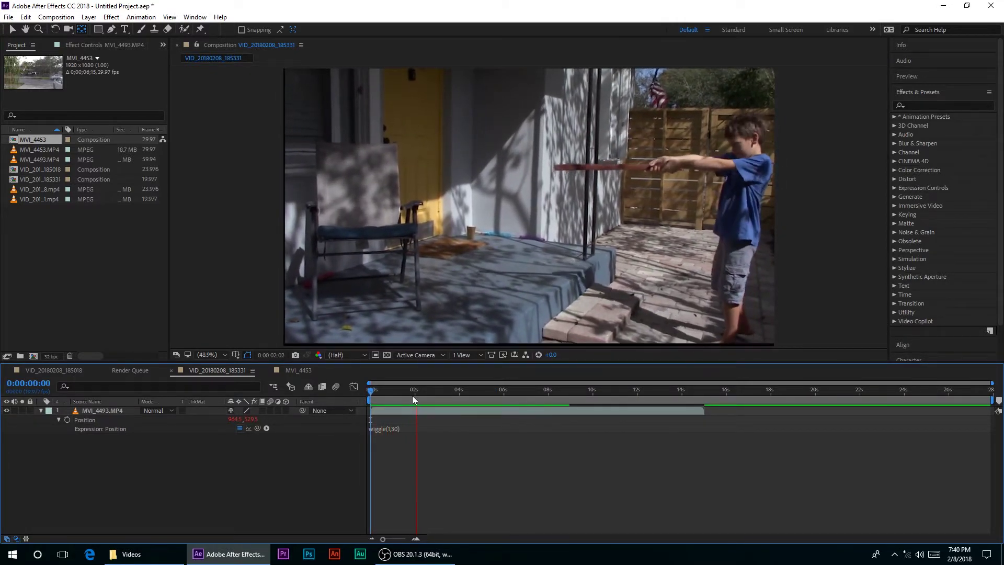
key("space")
key("space")
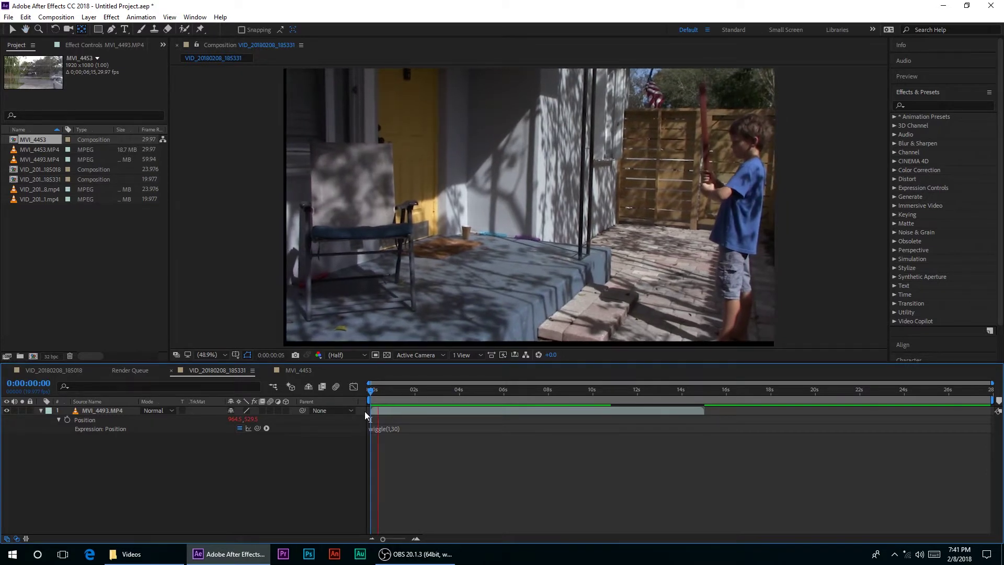
Step: Change the expression to wiggle(1,100), fixing the missing comma, and preview the stronger shake
left_click(385, 427)
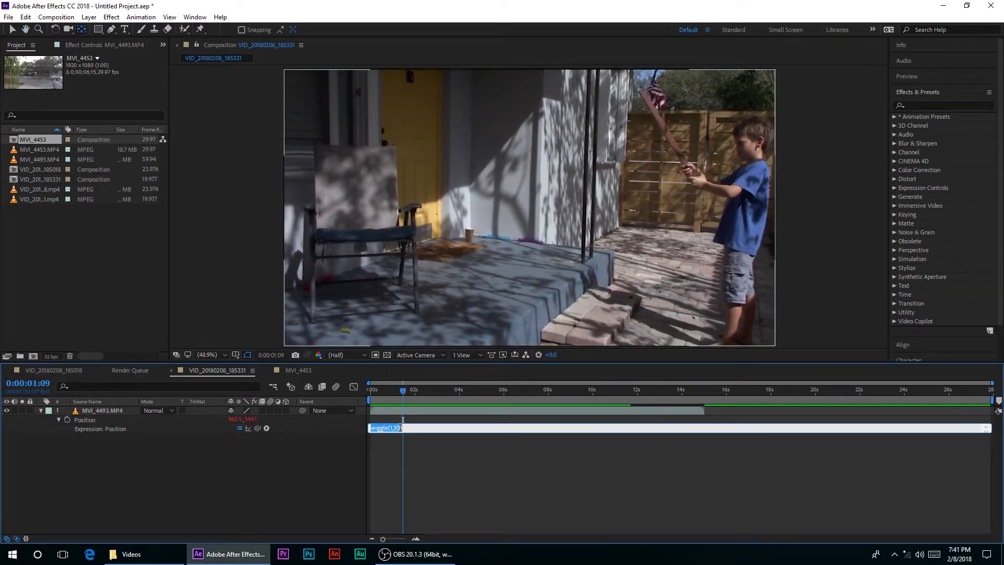
double_click(395, 428)
type("100")
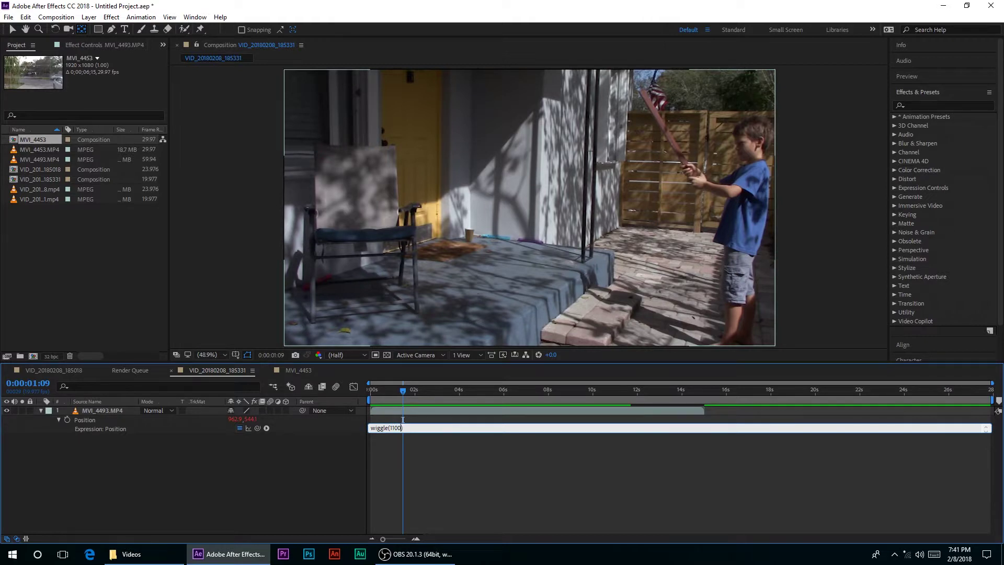
left_click(487, 442)
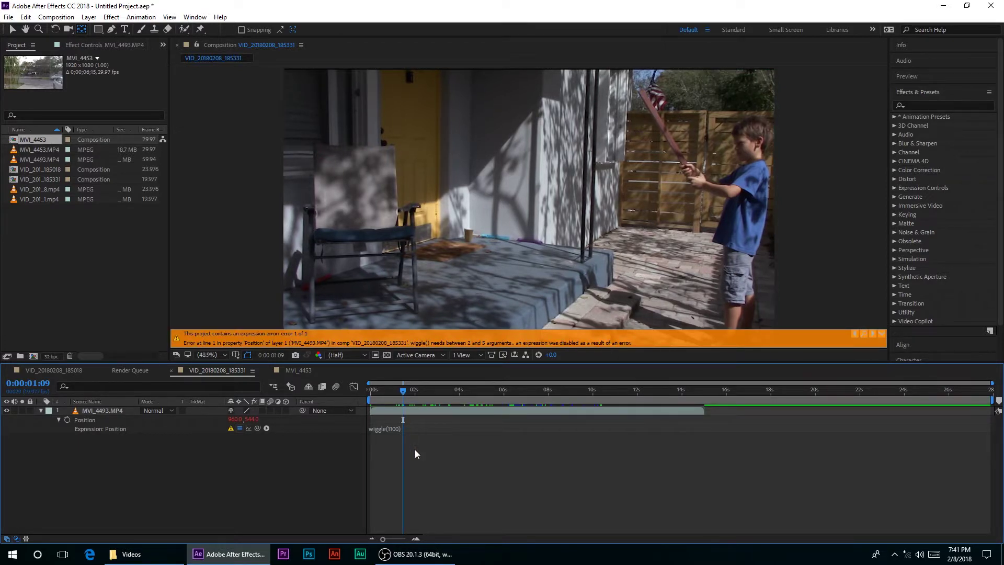
left_click(394, 429)
type(",")
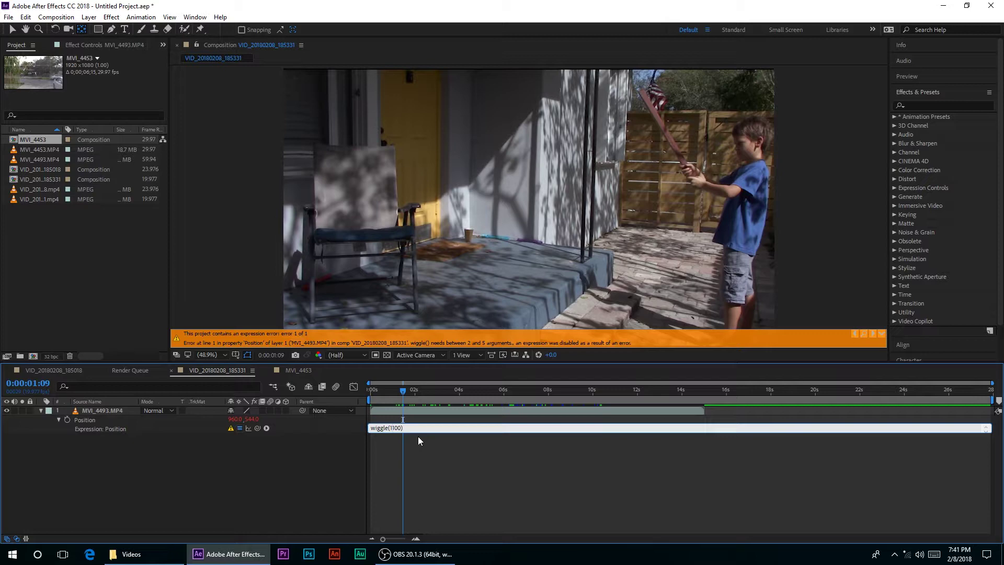
left_click(415, 451)
key("space")
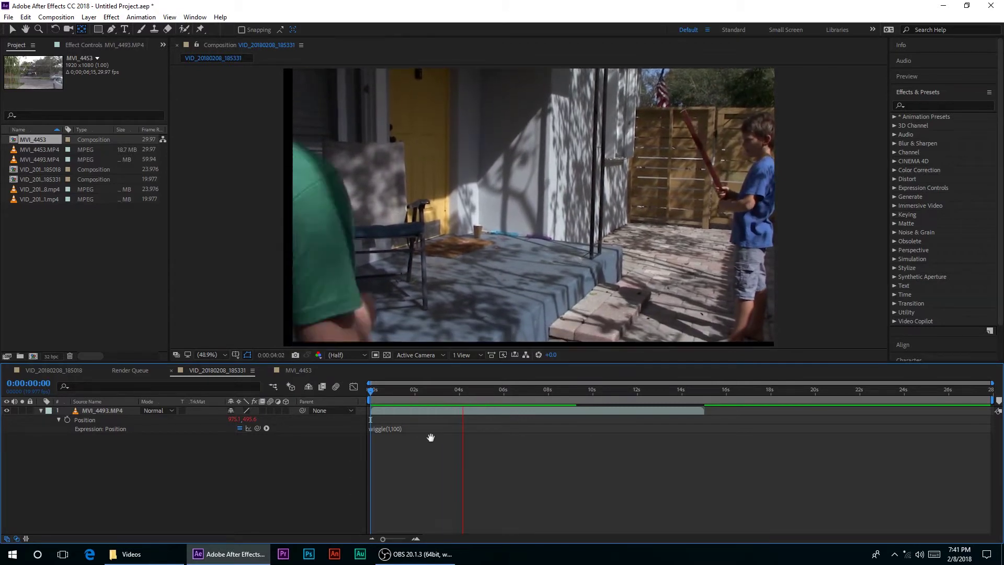
key("space")
Step: Move the playhead to 2 seconds and edit the expression's amplitude value to 140
left_click(398, 429)
mouse_move(425, 392)
left_mouse_down()
mouse_move(419, 402)
mouse_move(444, 393)
left_mouse_up()
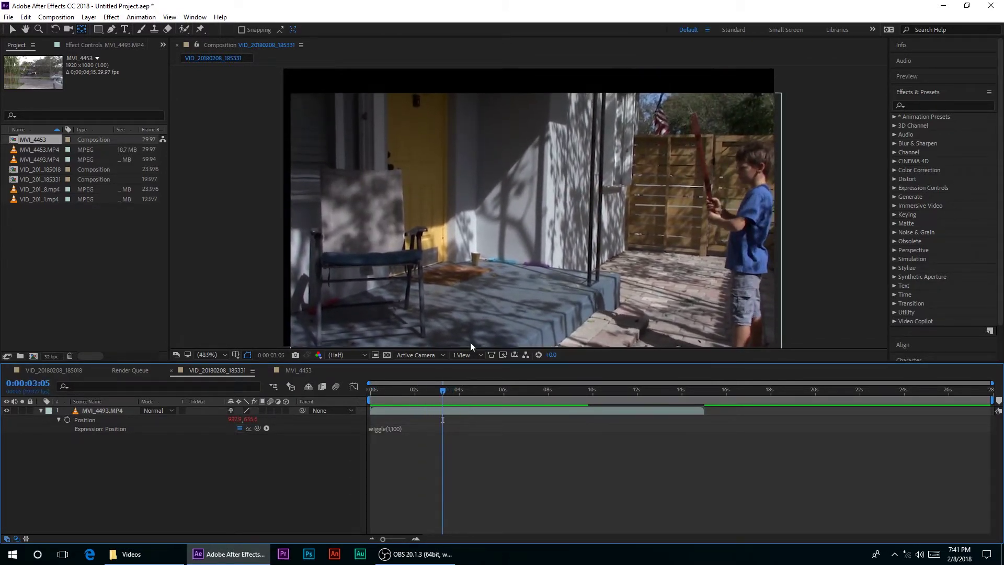
left_click(392, 429)
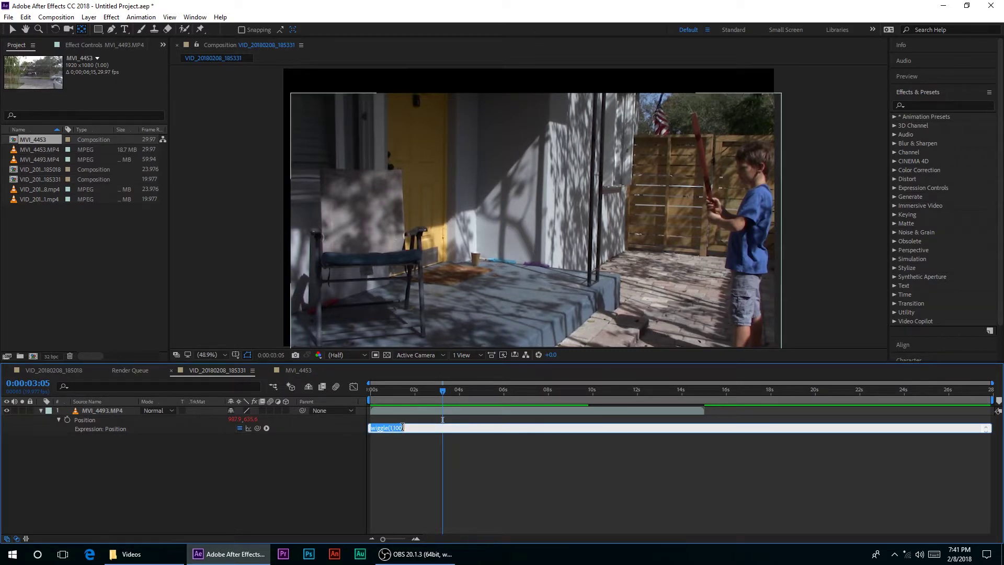
left_click_drag(394, 428, 396, 438)
type("140")
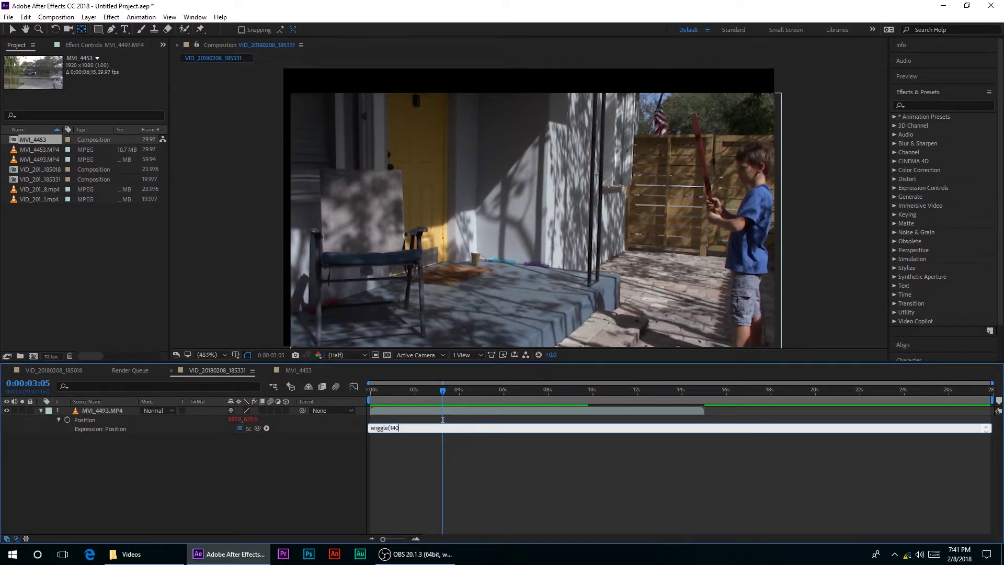
left_click(413, 454)
Step: Change the wiggle frequency to 5 with amount 40, and return the playhead to the start
left_click(390, 430)
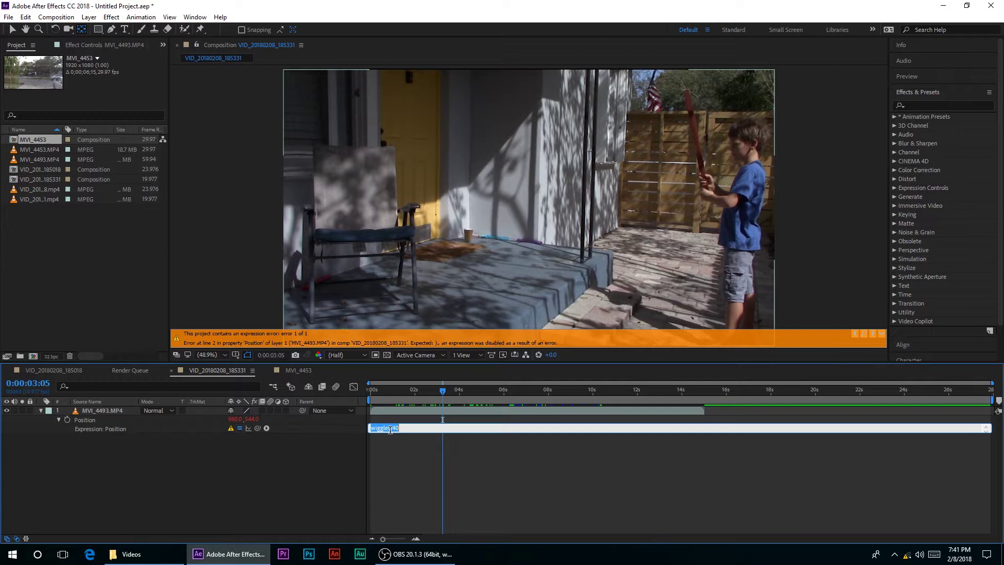
left_click(390, 428)
key("shift+Right")
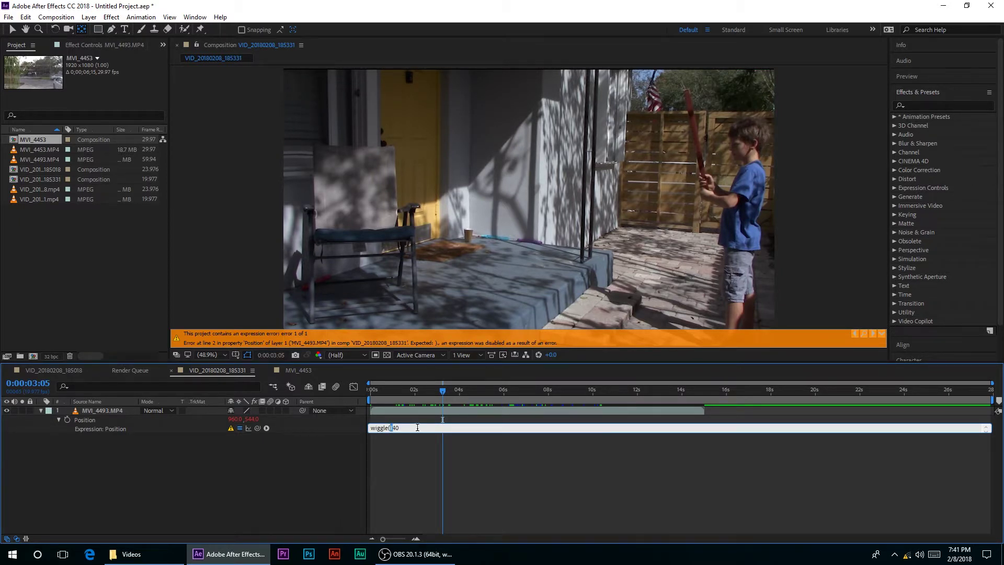
type("5,")
left_click(427, 463)
left_click_drag(419, 396, 350, 402)
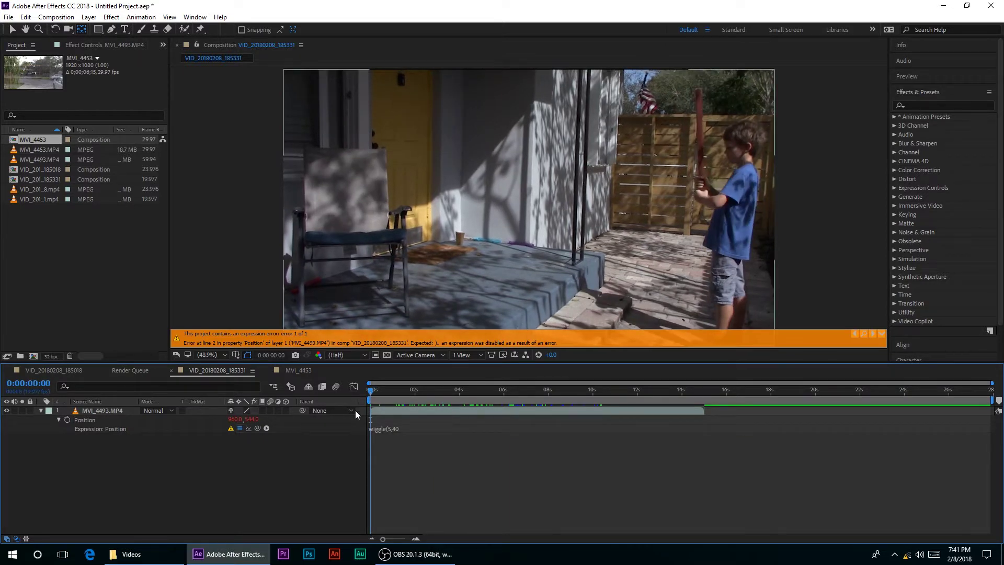
Step: Add the closing bracket to complete wiggle(5,40) and preview the shake
left_click(398, 428)
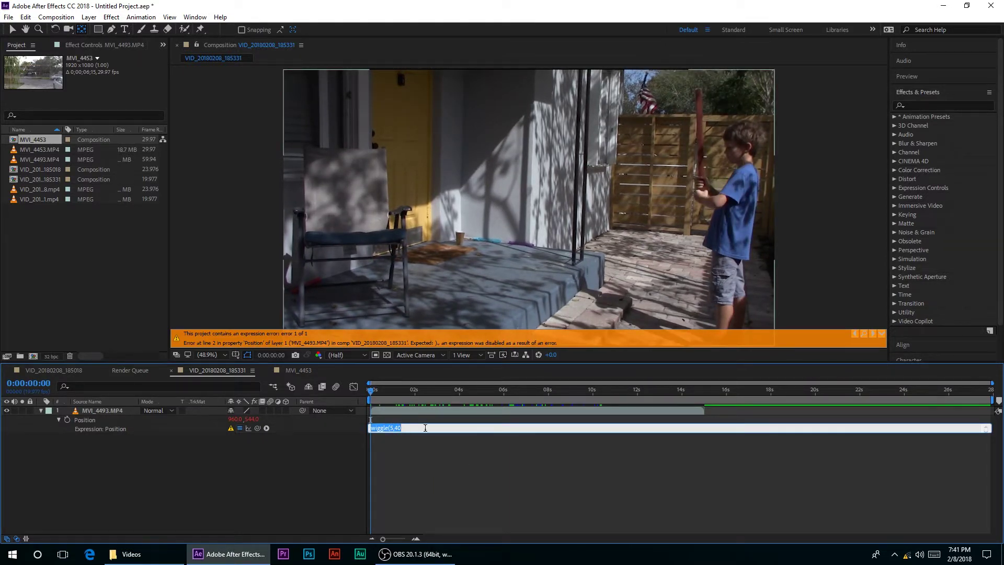
left_click(425, 428)
type(")")
left_click(455, 466)
key("space")
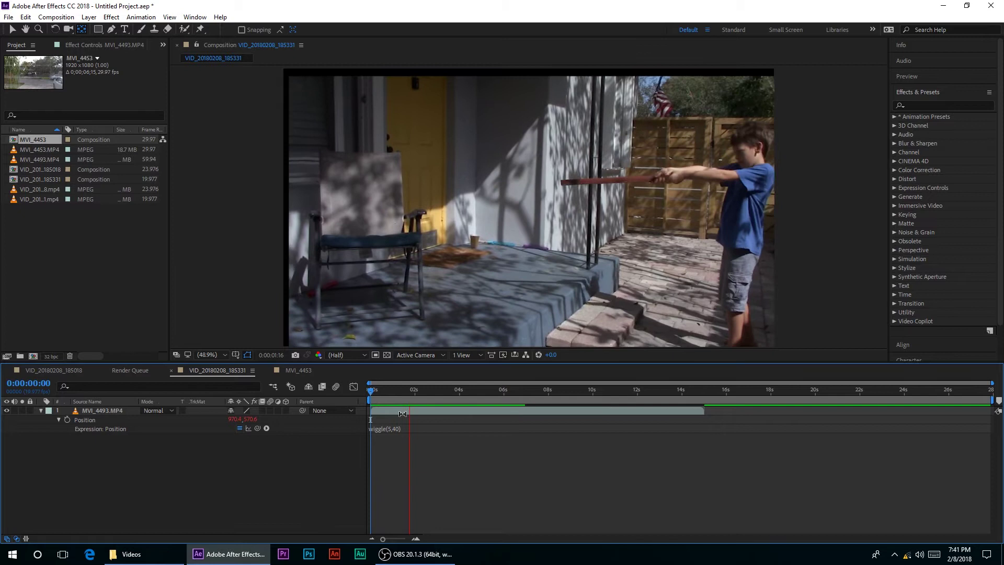
key("space")
Step: Scrub the shaking clip, collapse its properties and switch to the MVI_4453 composition
mouse_move(430, 395)
left_mouse_down()
mouse_move(419, 396)
mouse_move(453, 401)
mouse_move(441, 398)
left_mouse_up()
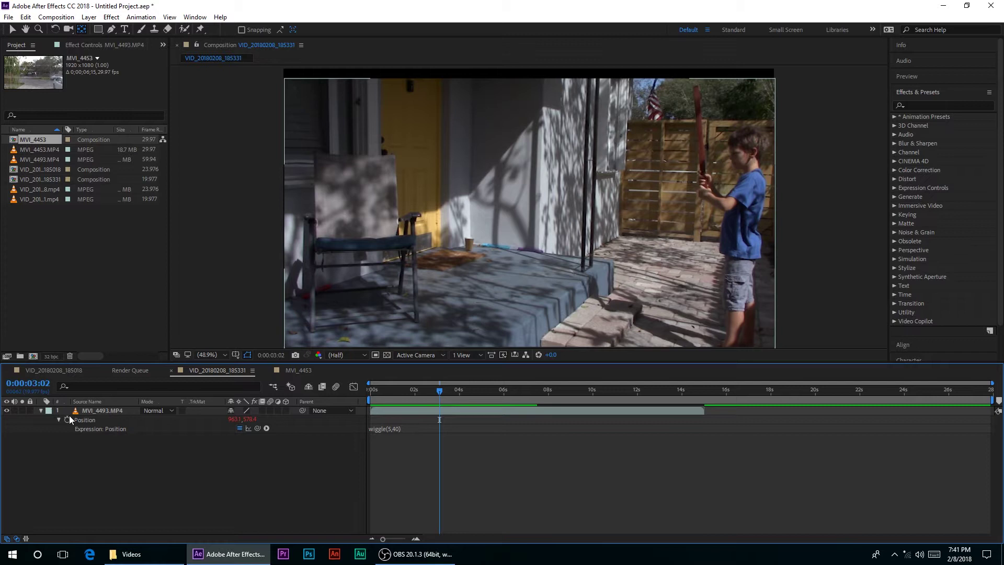
left_click(40, 411)
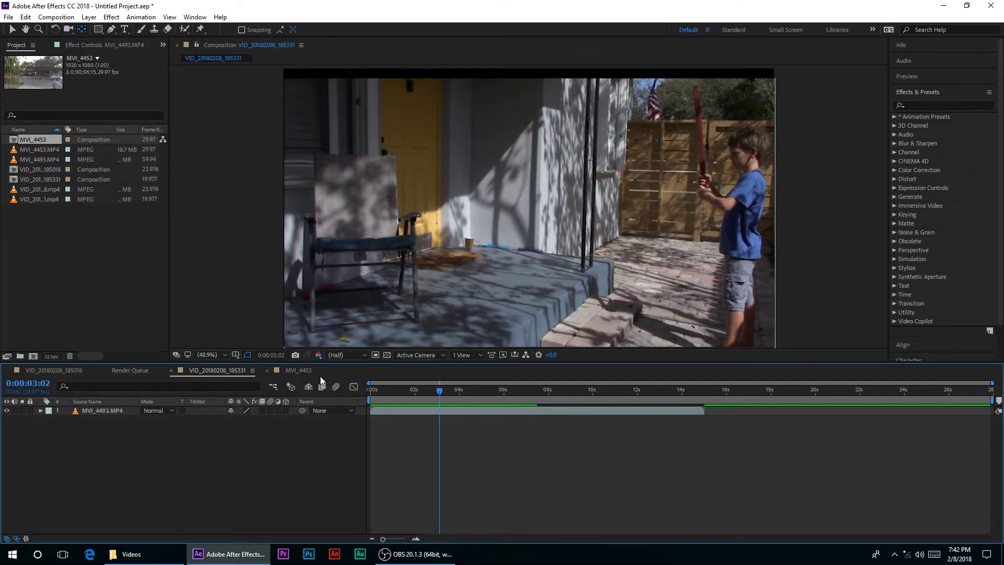
left_click(299, 371)
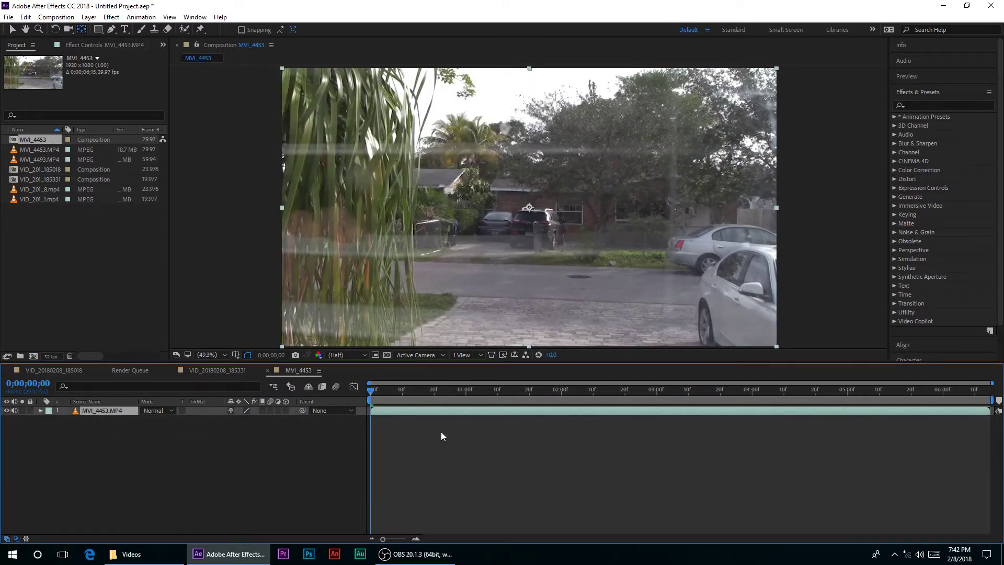
left_click(965, 106)
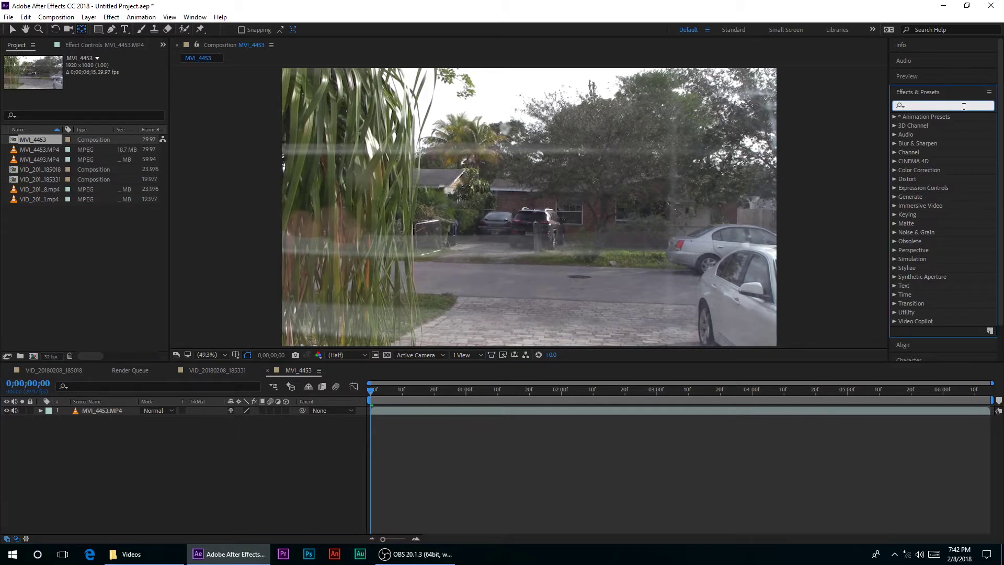
Step: Apply the MR.Quake preset to the MVI_4453.MP4 clip in the viewer
type("mr")
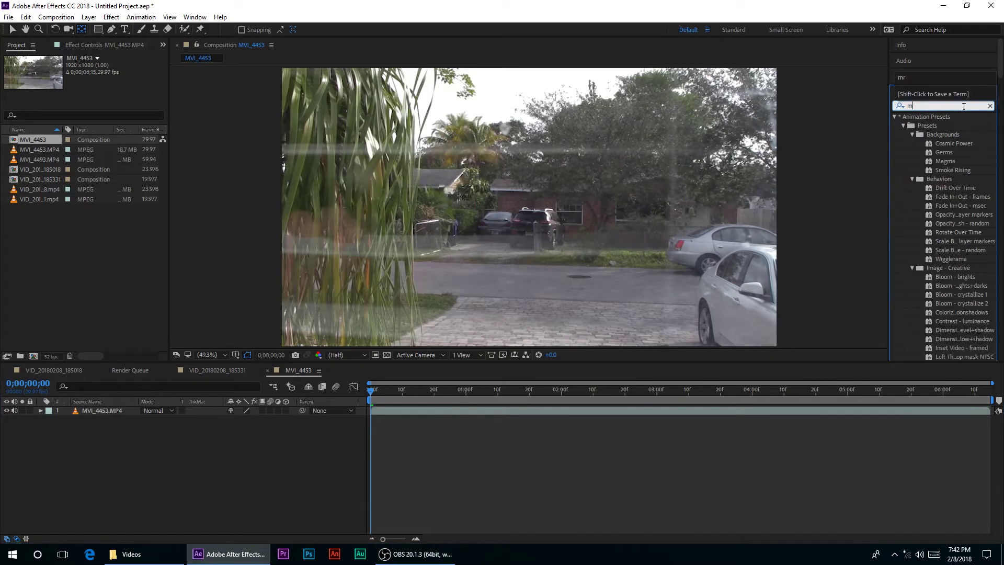
left_click(949, 143)
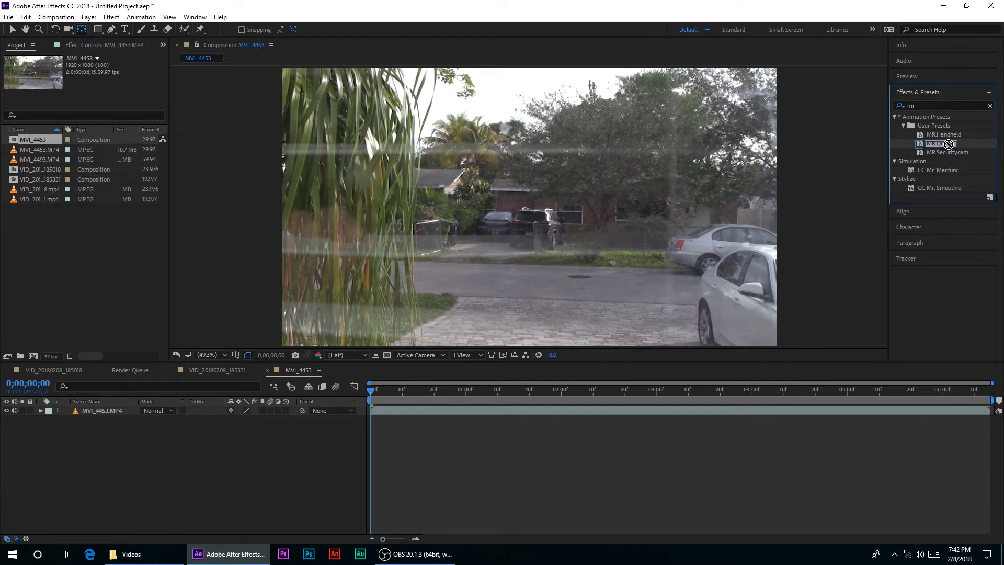
left_click_drag(949, 144, 628, 219)
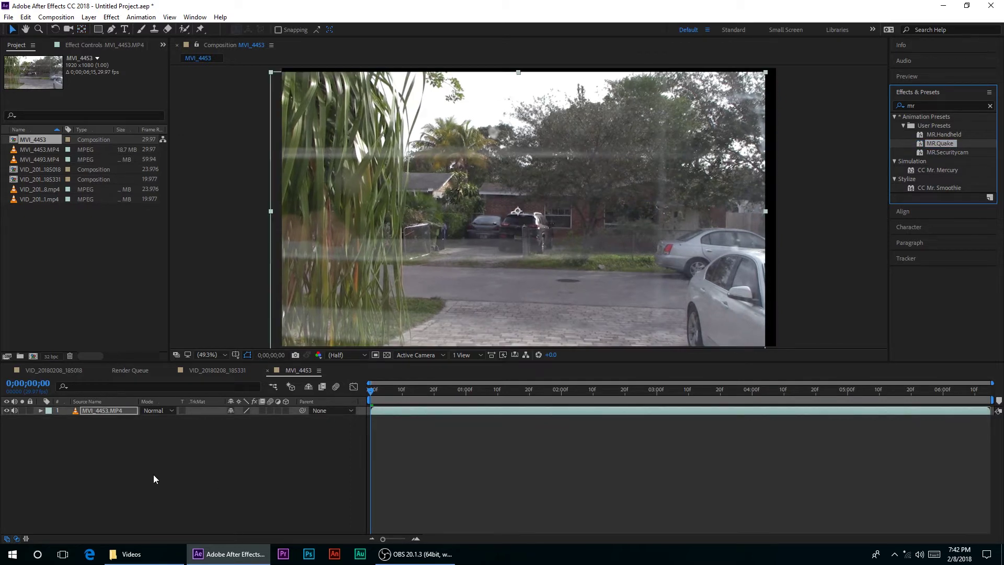
Step: Set the MVI_4453.MP4 layer's Scale to 112% and preview the quake shake
left_click(114, 413)
key("s")
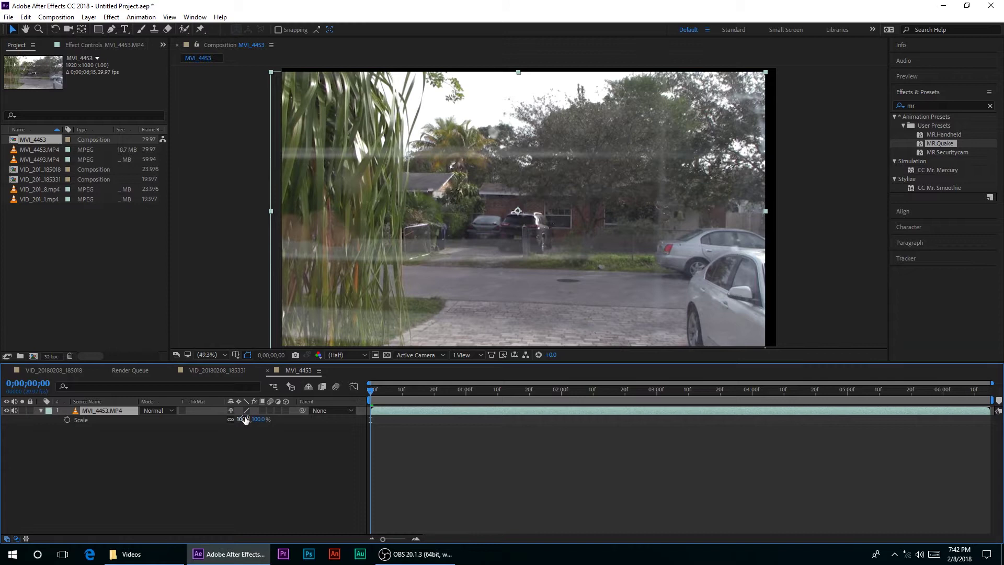
left_click(244, 419)
type("102")
key("BackSpace")
type("12")
key("Return")
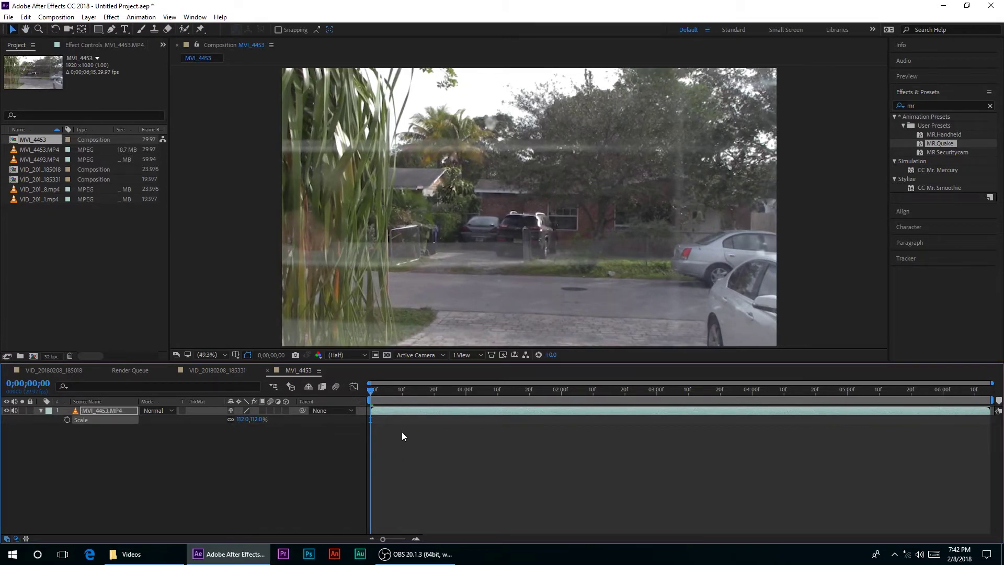
key("space")
key("space")
key("space")
Step: Split the MVI_4453.MP4 clip at the playhead, around the 1-second mark
left_click(482, 390)
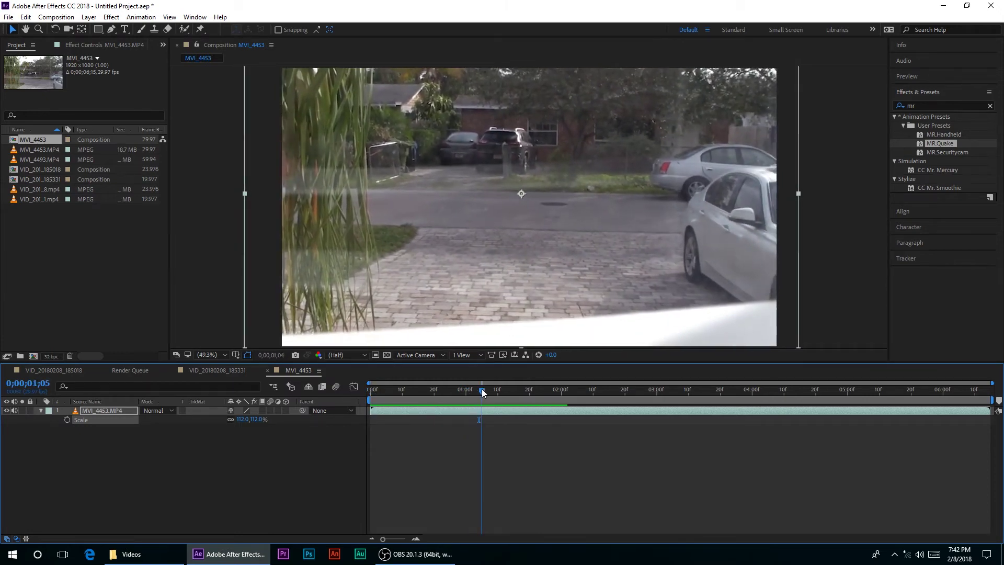
left_click_drag(482, 390, 501, 390)
left_click(488, 410)
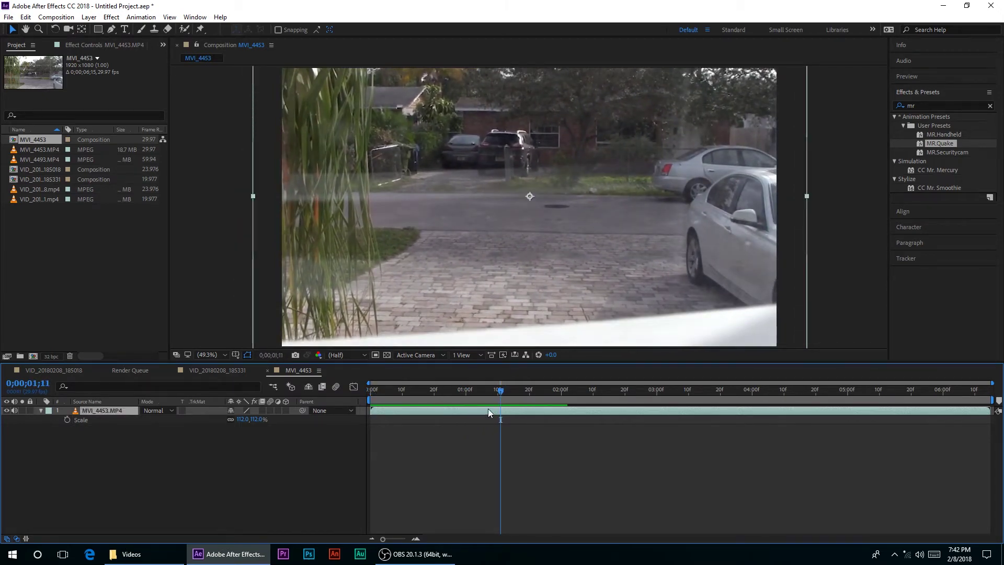
key("ctrl+shift+d")
Step: Cut off a middle piece ending at 0;00;02;15 and preview it from 0;00;01;08
left_click(511, 392)
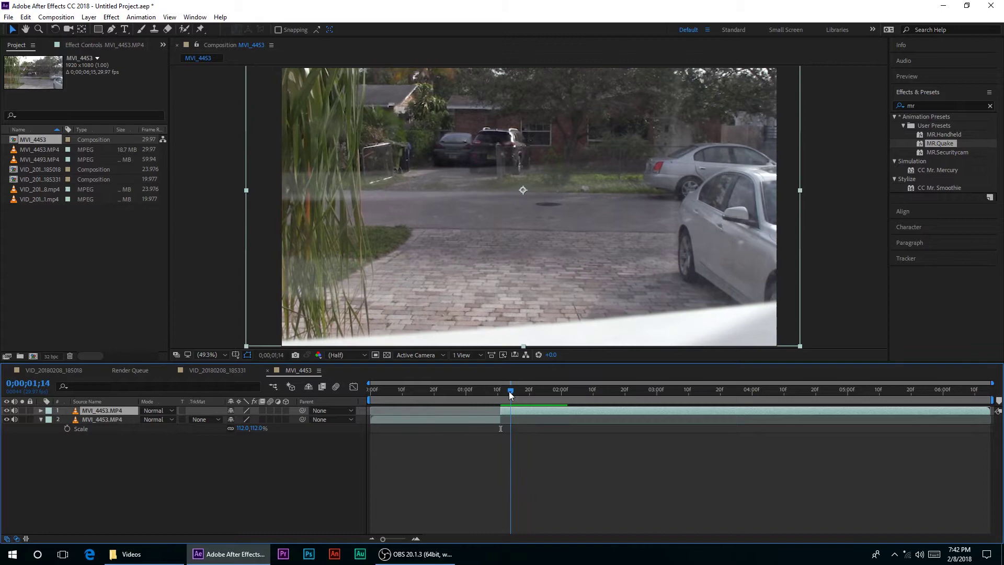
key("ctrl+shift+d")
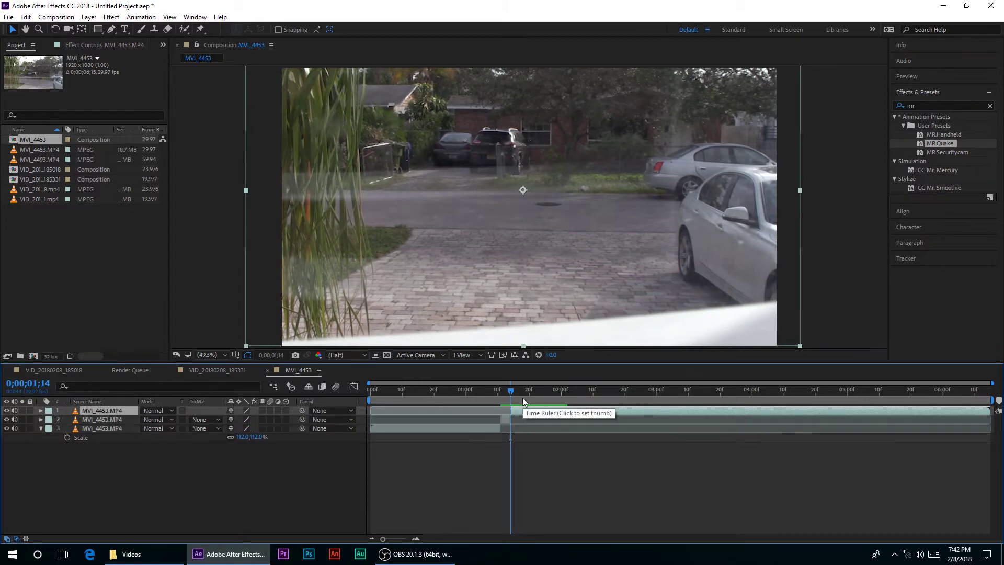
key("ctrl+z")
left_click(606, 393)
key("ctrl+shift+d")
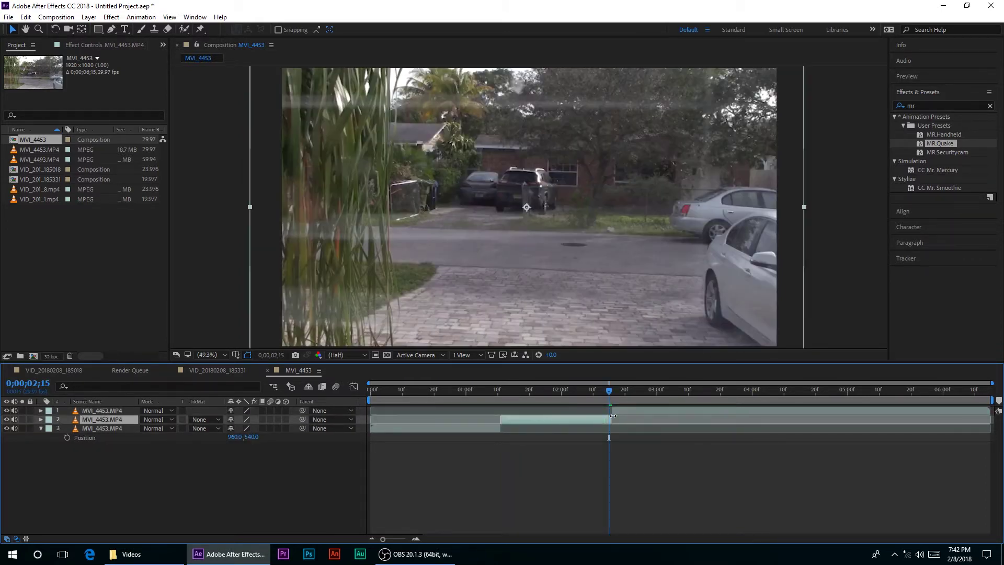
left_click(491, 392)
key("space")
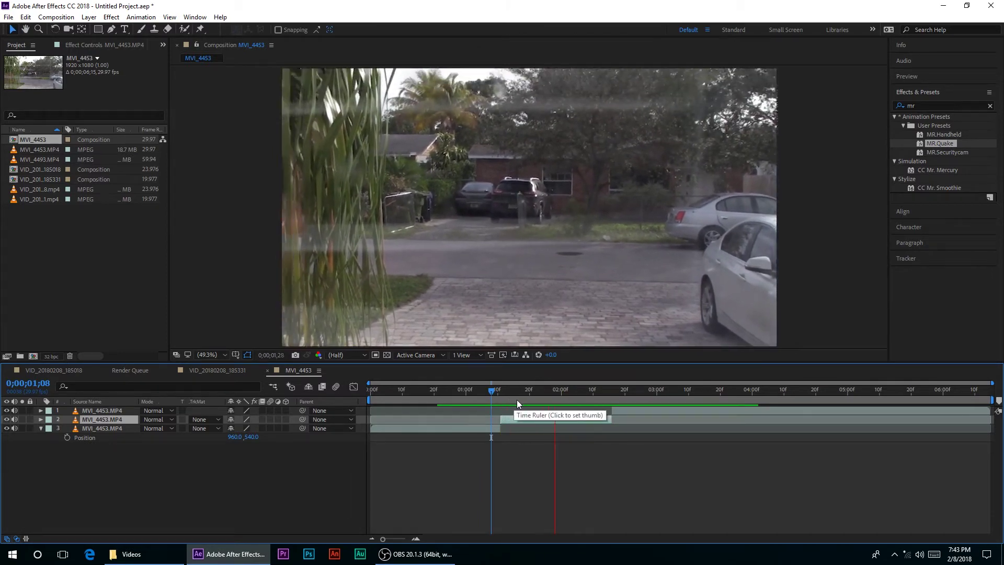
Step: Turn on motion blur for the composition and the middle clip, then return to 0;00;01;08
right_click(535, 409)
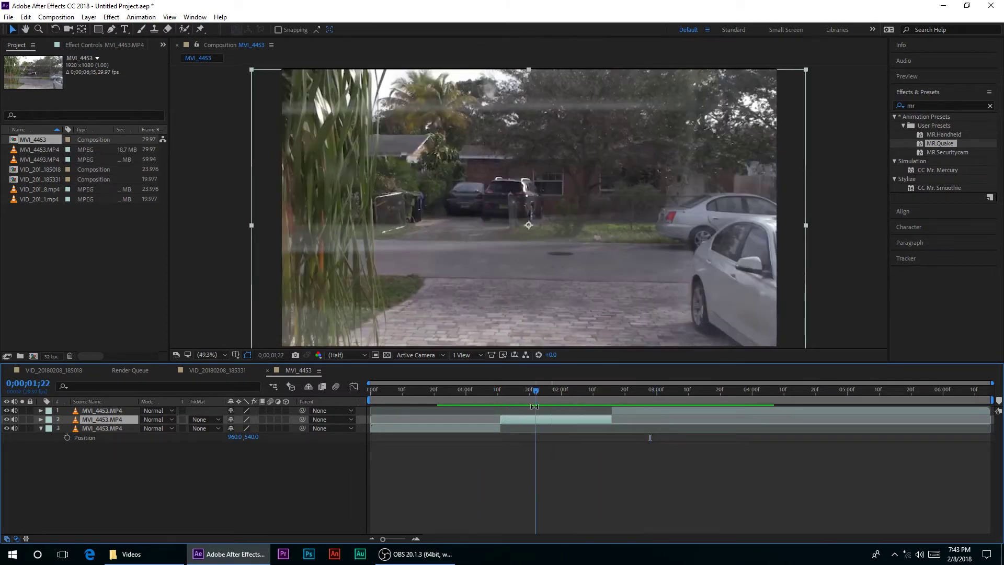
left_click(423, 459)
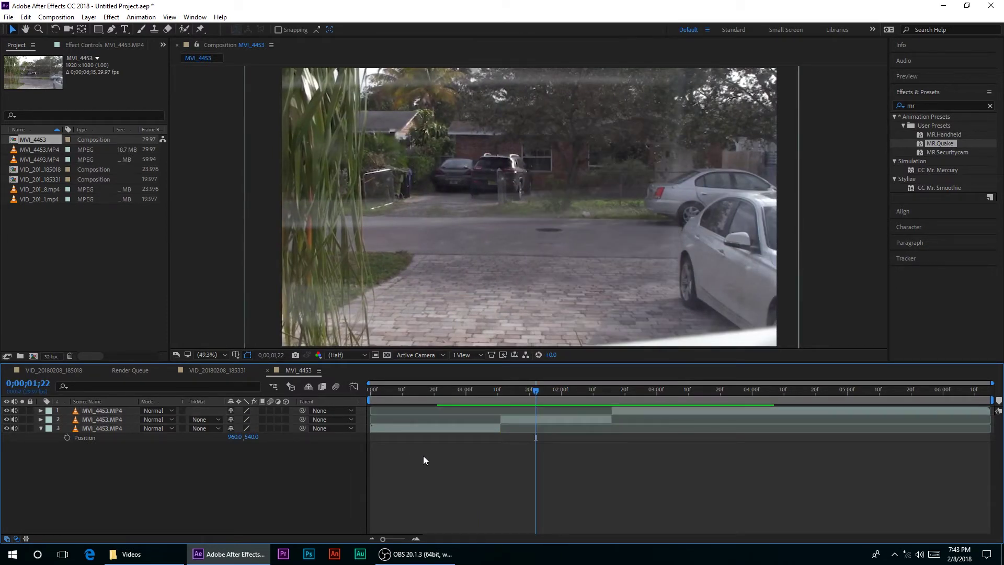
left_click(336, 387)
left_click(271, 420)
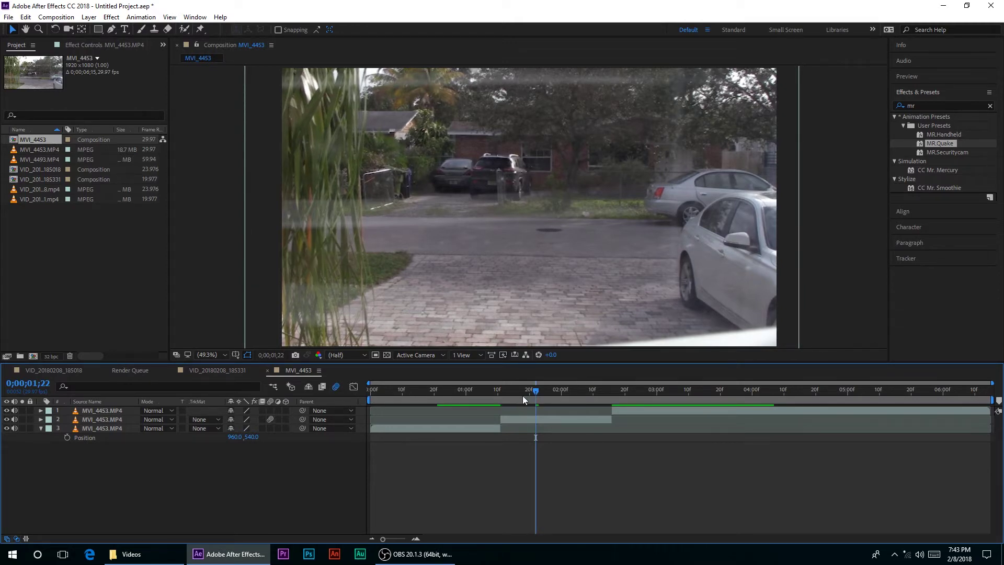
left_click(493, 398)
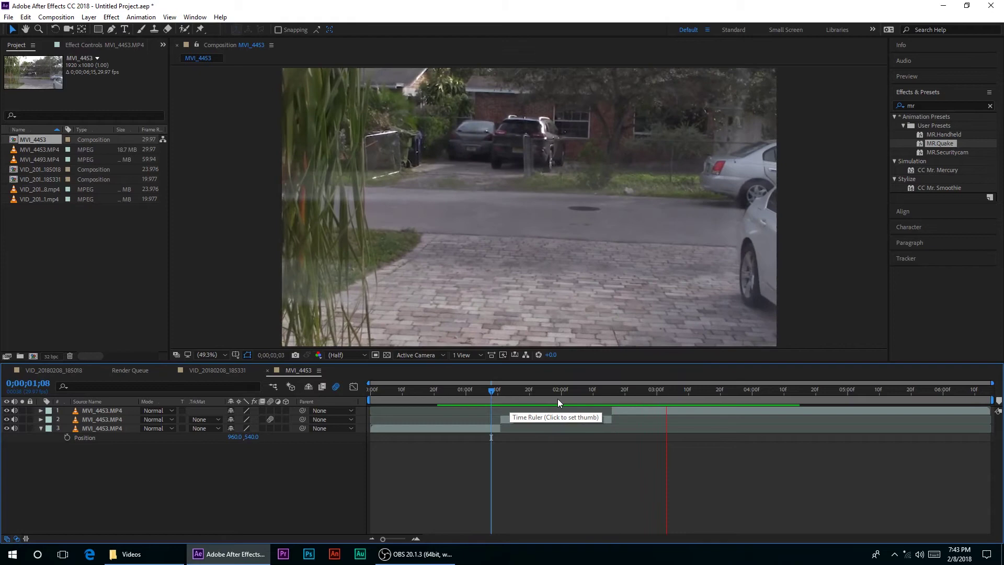
Step: Preview and scrub the shaky section around 0;00;01;05–0;00;01;11, then select all three clip layers
left_click(519, 401)
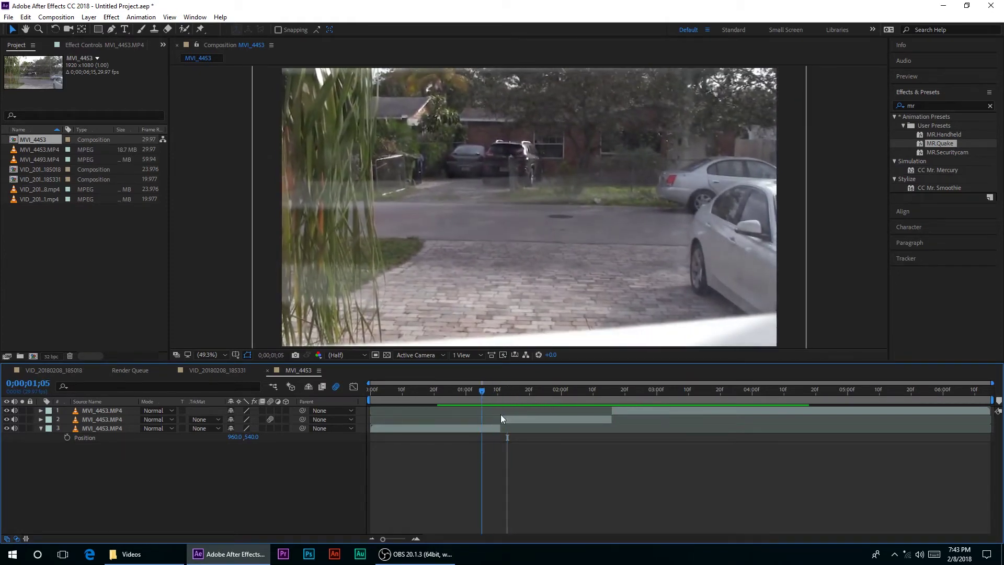
key("space")
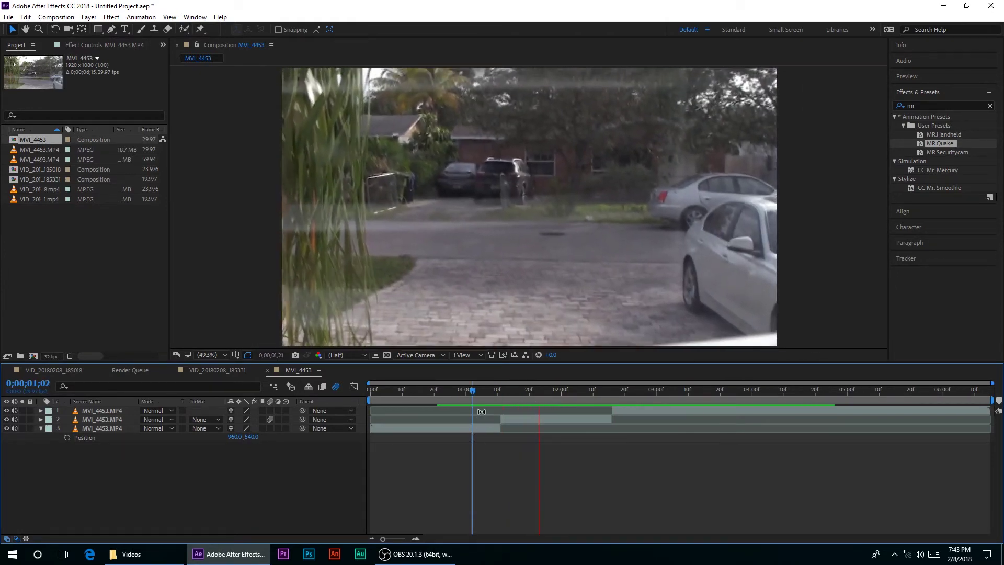
key("space")
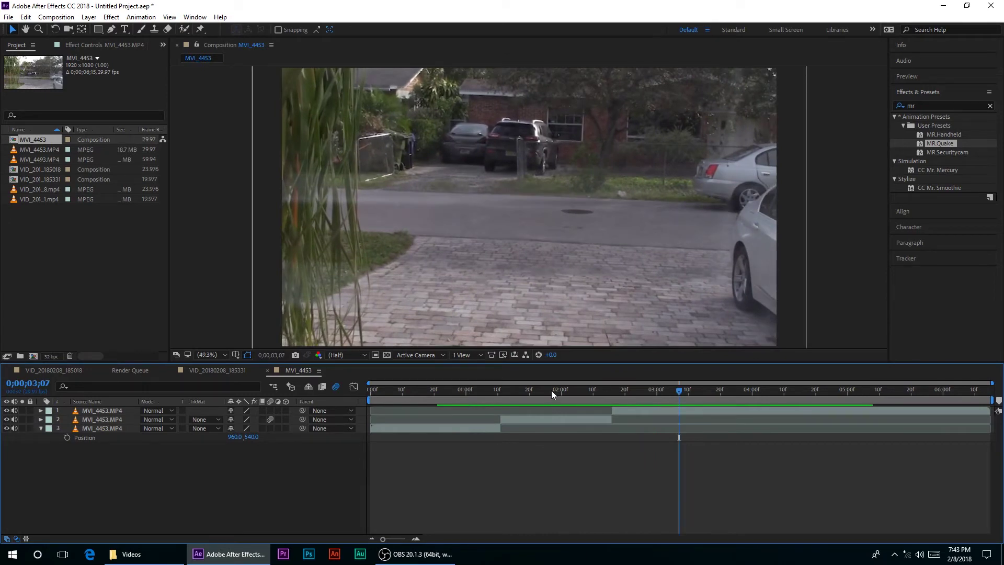
left_click_drag(551, 390, 516, 397)
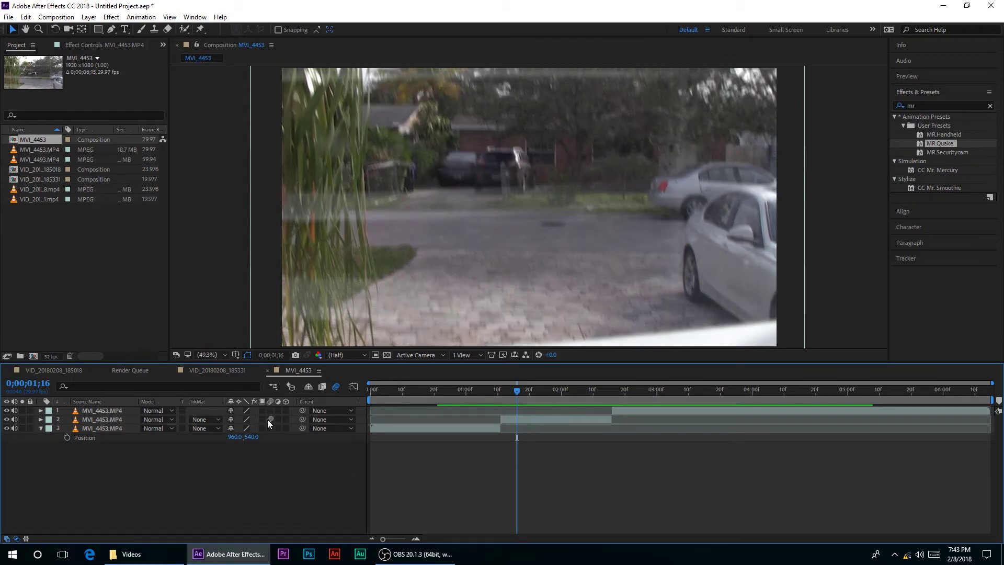
left_click(486, 403)
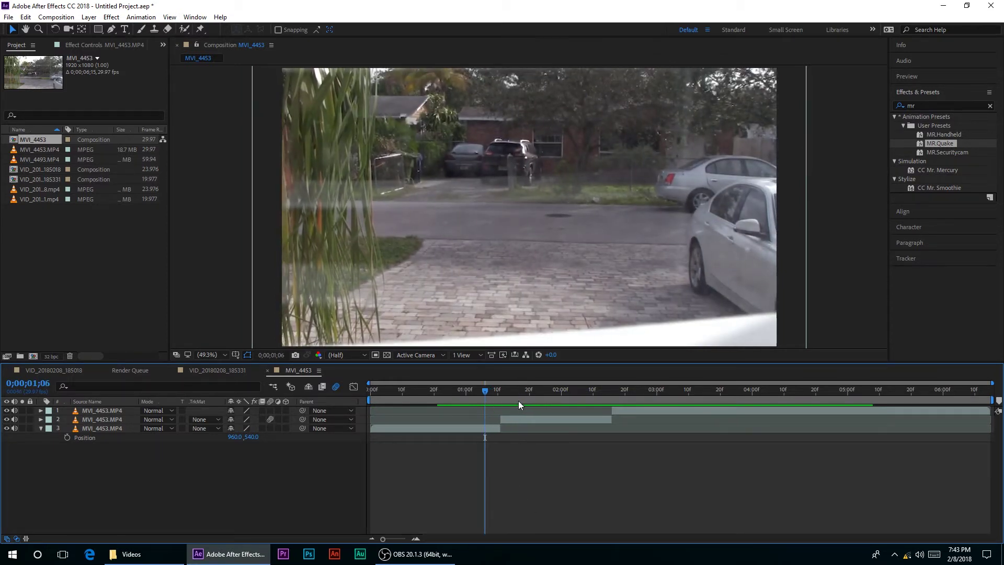
key("space")
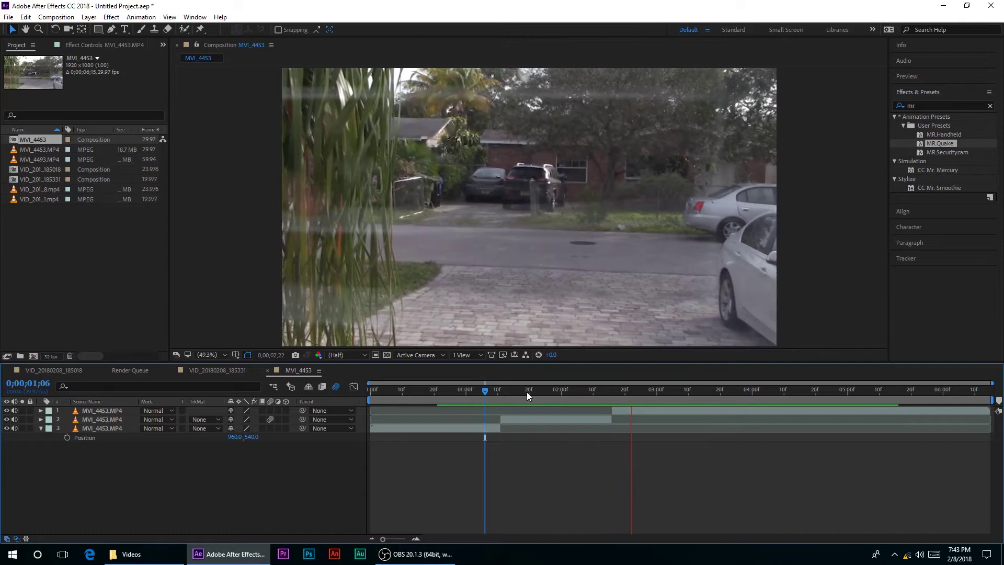
left_click(500, 401)
key("space")
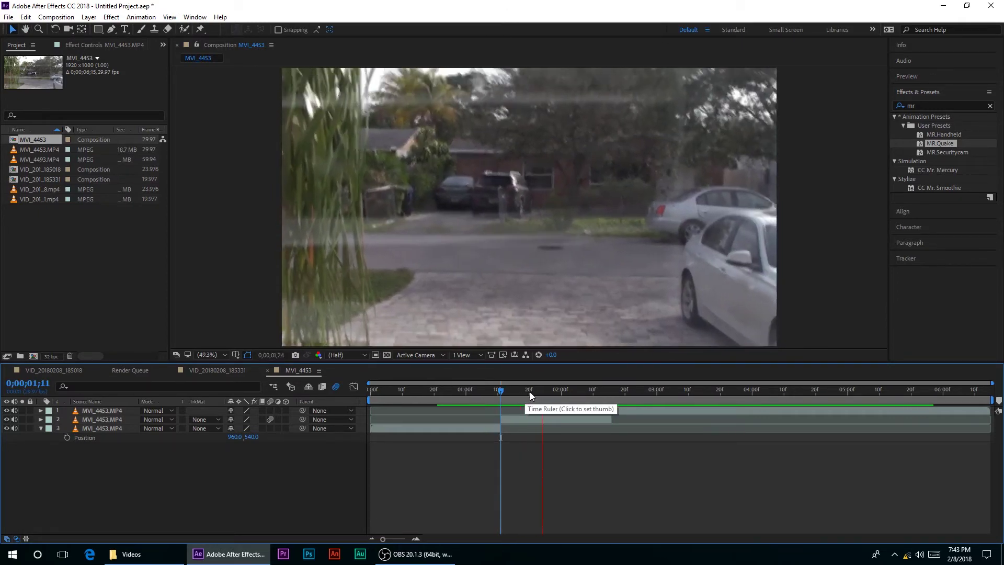
left_click_drag(516, 393, 556, 454)
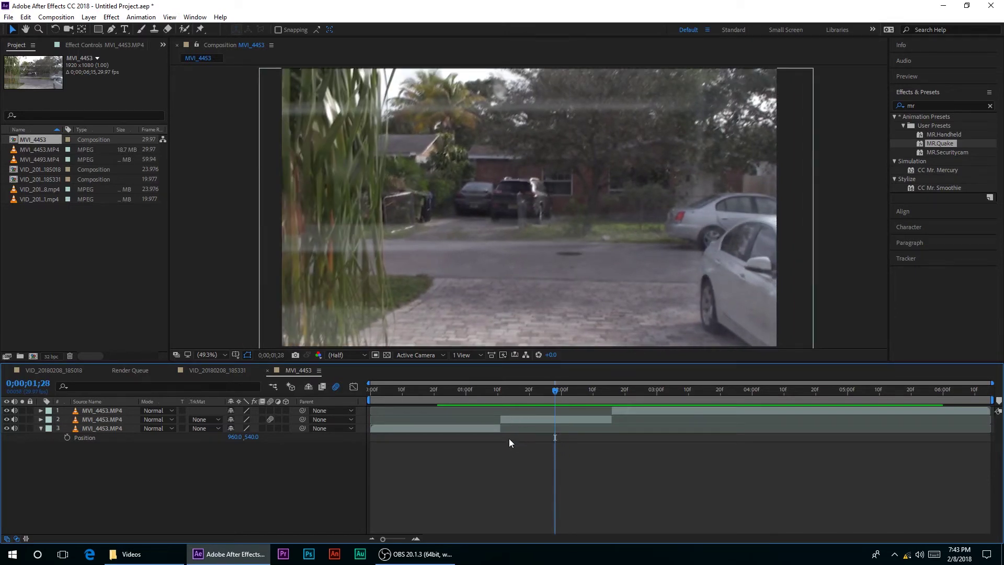
left_click_drag(114, 460, 117, 417)
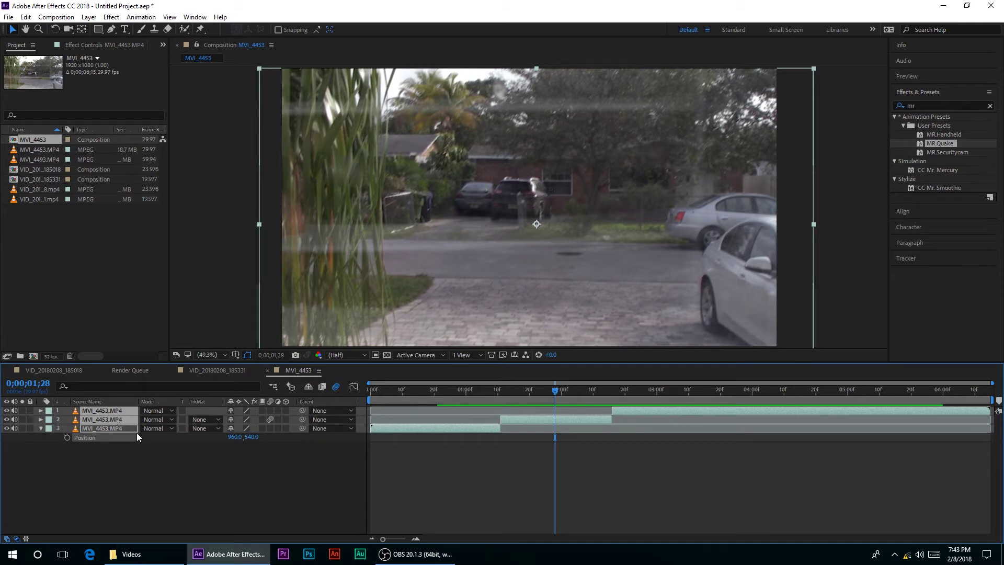
Step: Replace the three clip pieces with a fresh MVI_4453.MP4 layer from the Project panel
key("Delete")
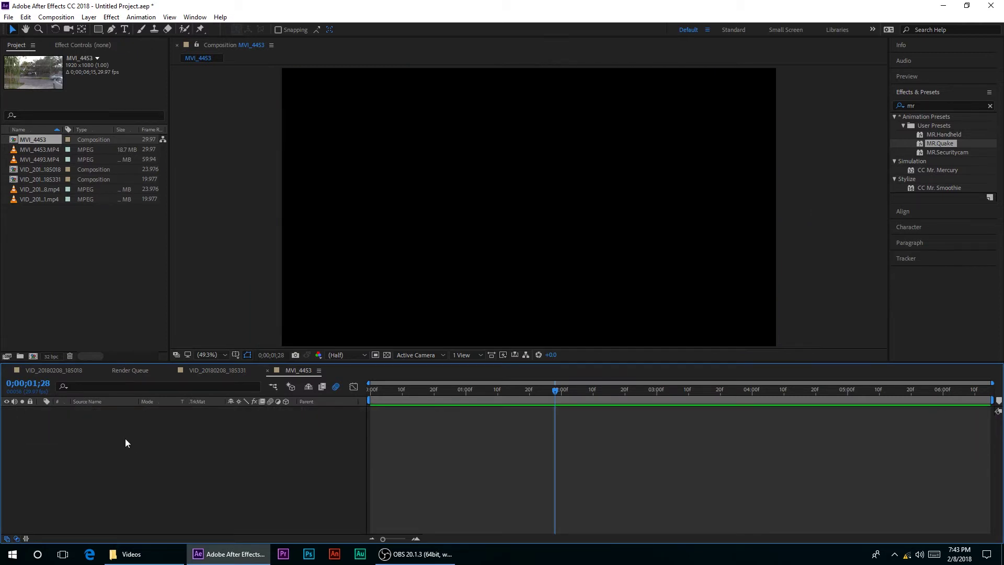
left_click(40, 151)
left_click_drag(48, 168, 112, 442)
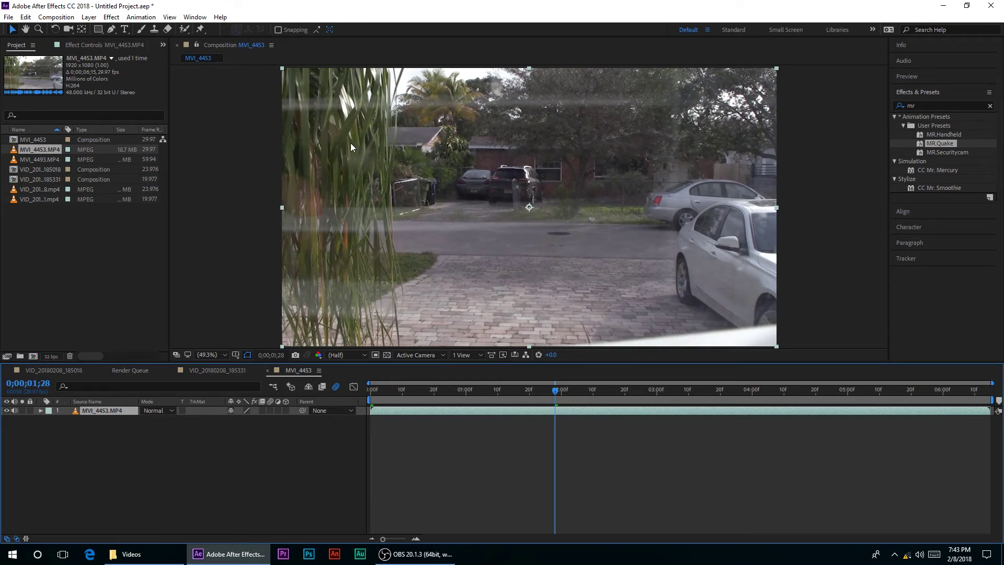
Step: Add a wiggle(7,80) expression to the layer's Position and return to the start
key("p")
left_click(65, 422, "alt")
type("w")
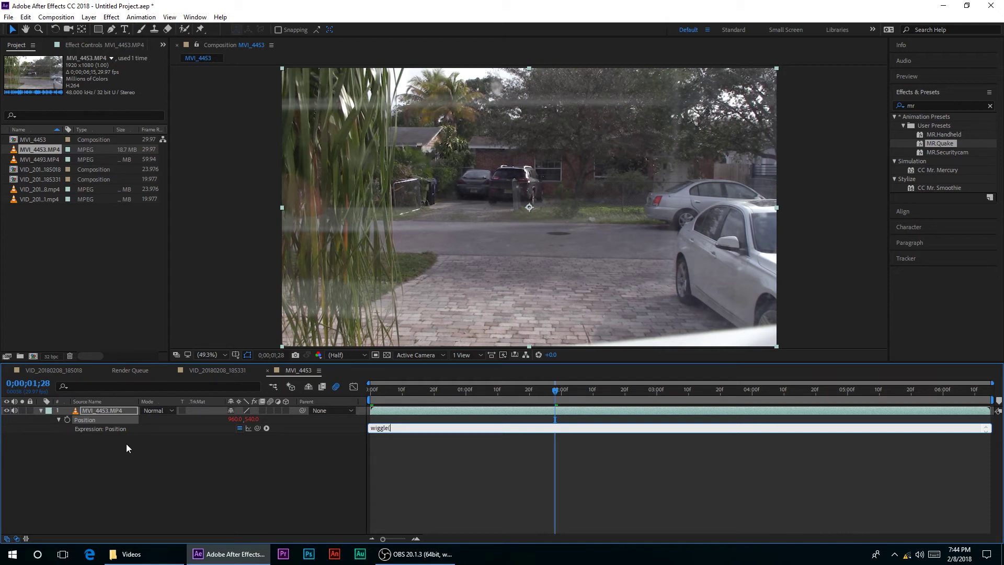
type("iggle(7,80")
left_click(87, 379)
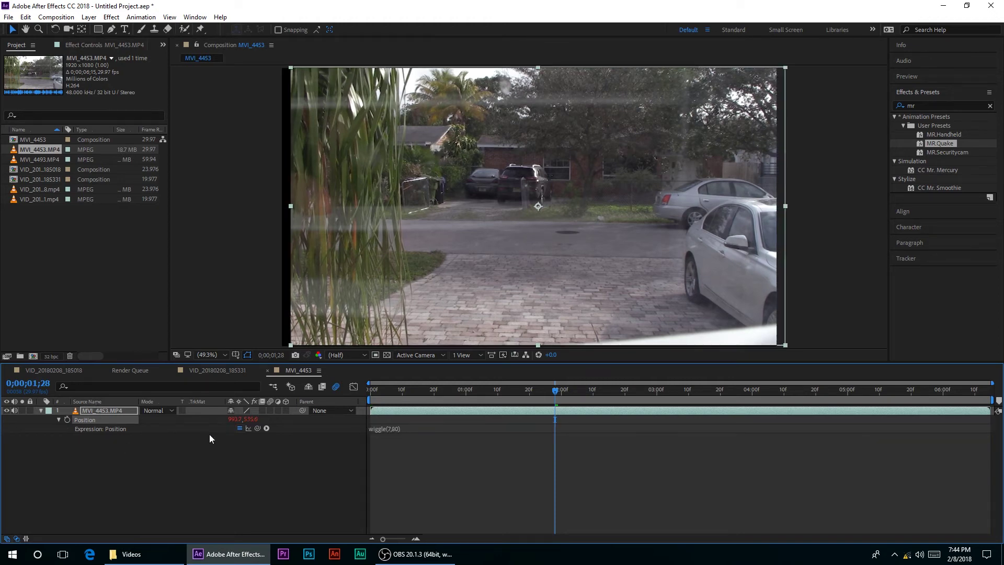
key("Home")
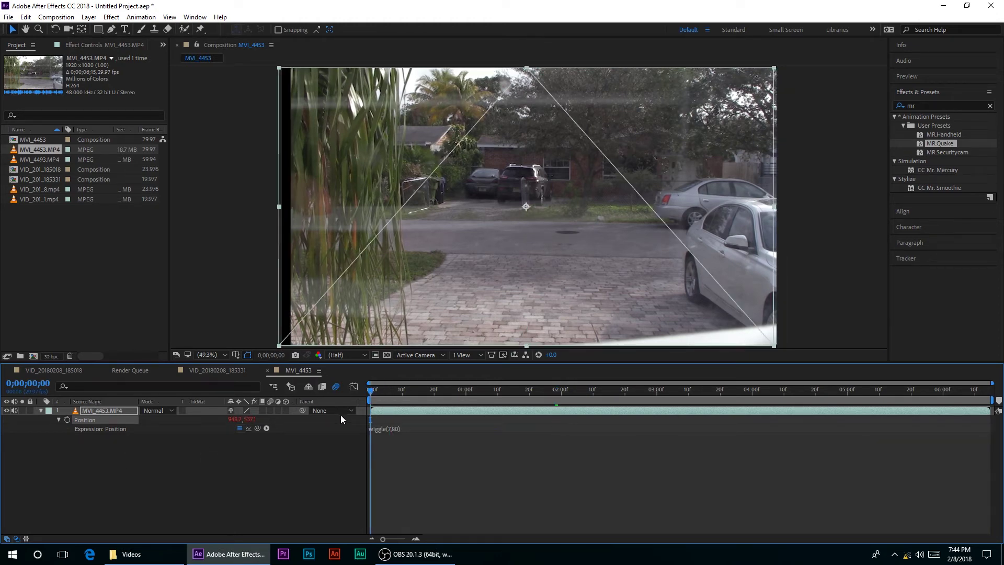
Step: Enlarge the wiggling layer to 114%, enable its motion blur, and preview
left_click(110, 410)
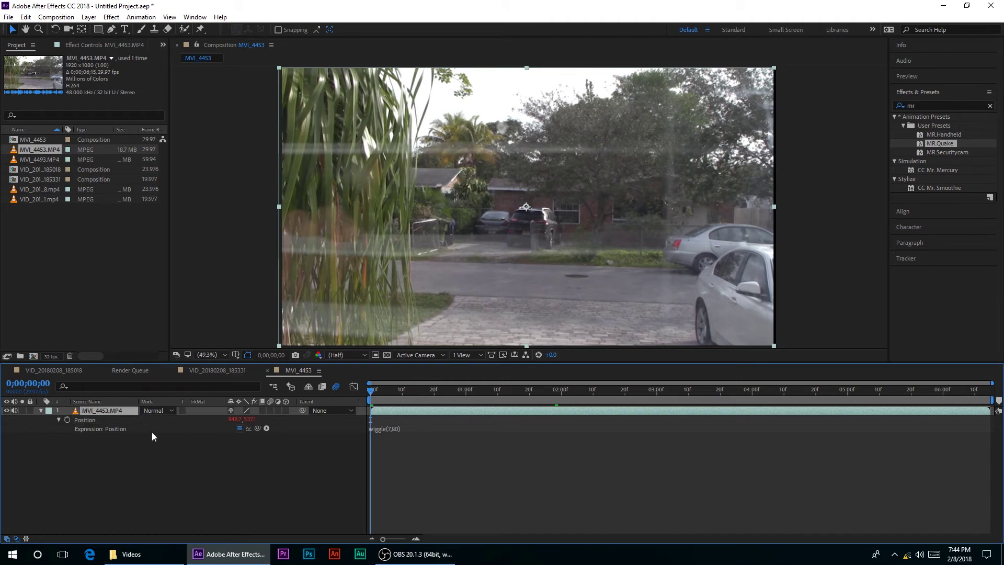
key("s")
left_click_drag(246, 420, 278, 432)
key("space")
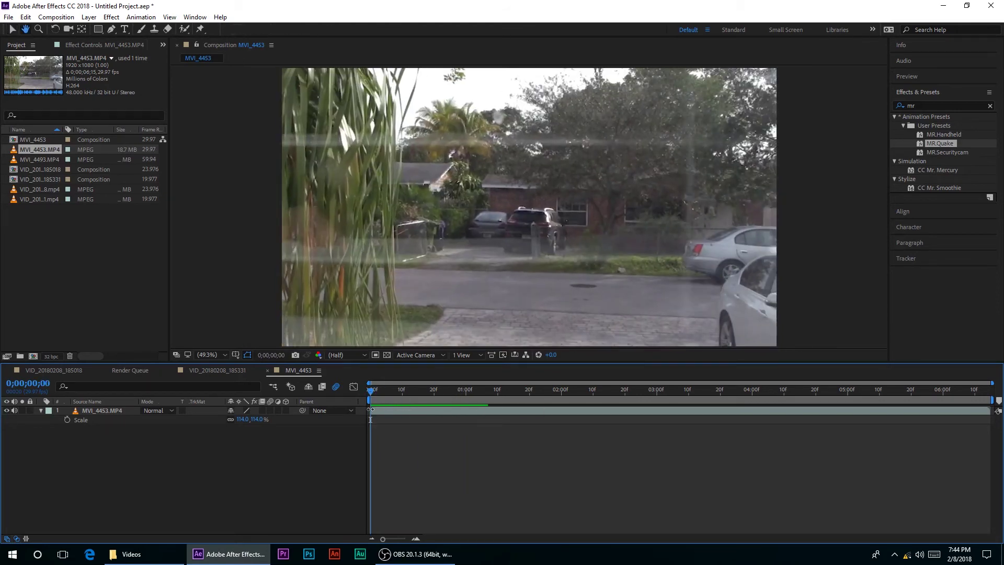
left_click(269, 410)
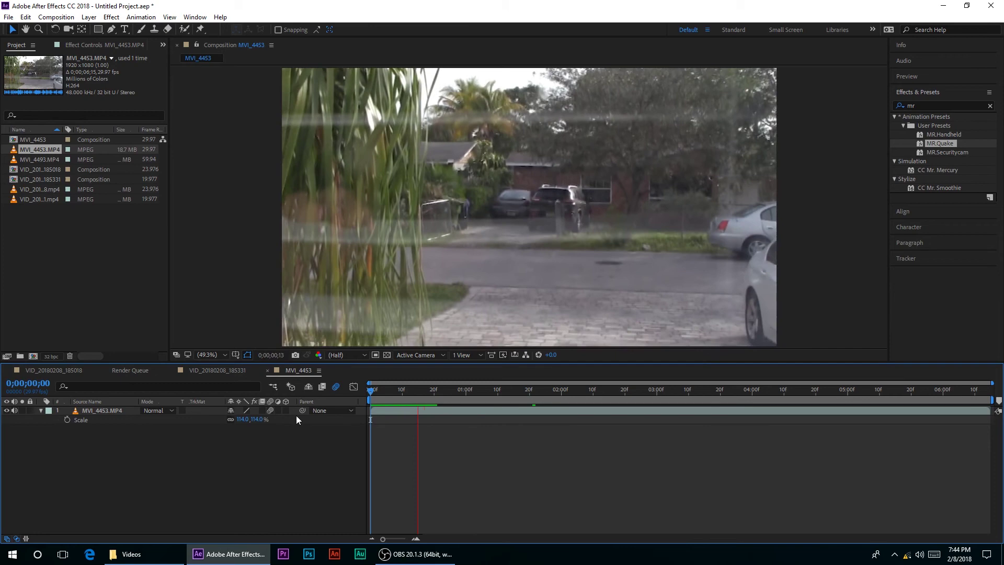
left_click(372, 402)
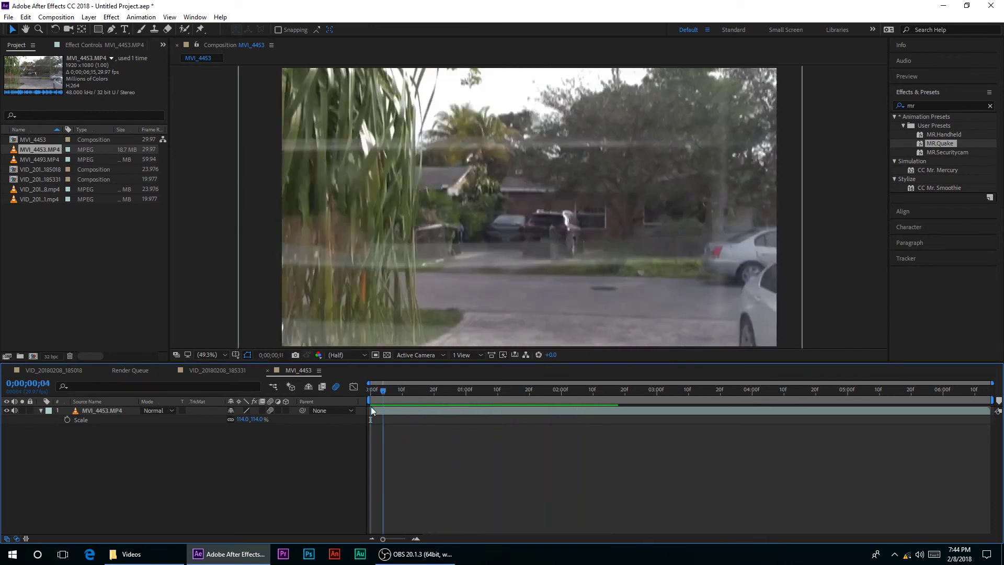
Step: Check the edges at 0;00;01;28, raise Scale to about 120%, and replay from the start
left_click_drag(417, 386, 549, 416)
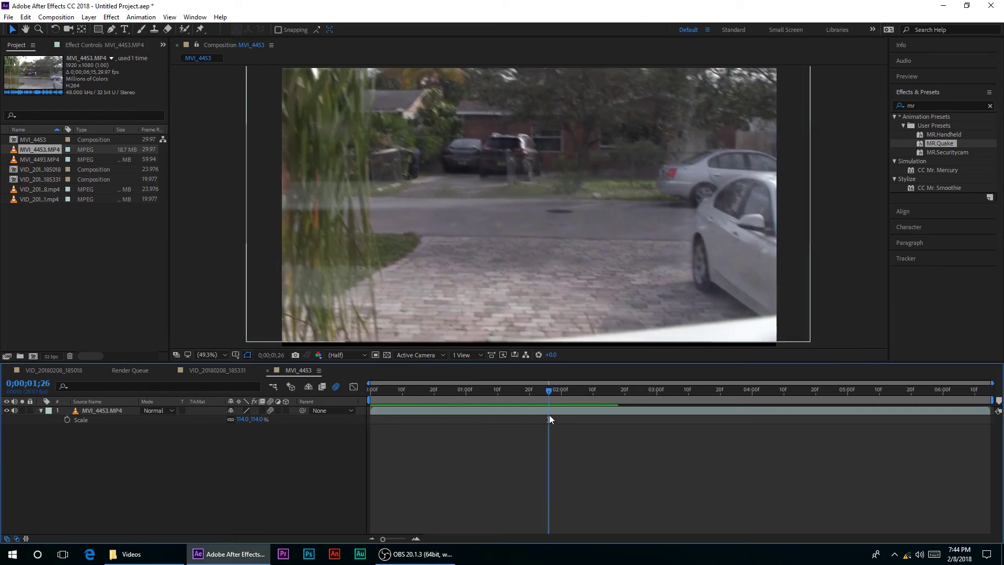
mouse_move(259, 419)
left_mouse_down()
mouse_move(244, 419)
mouse_move(266, 421)
left_mouse_up()
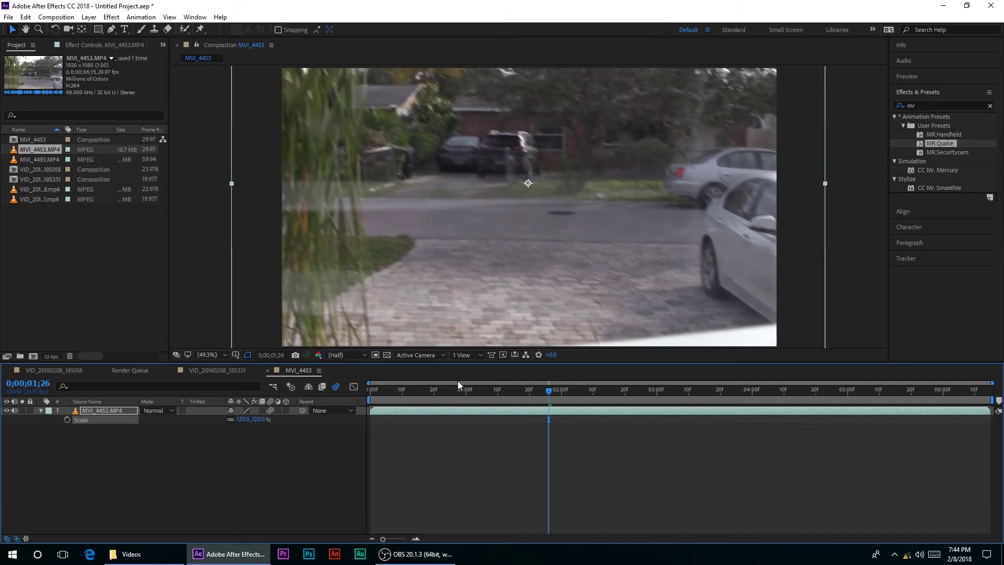
key("Home")
key("space")
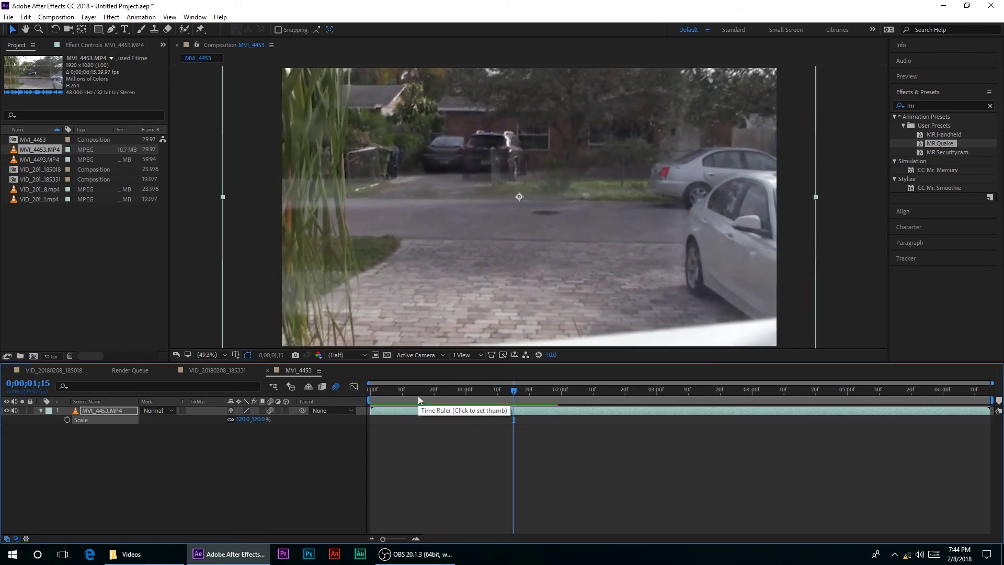
key("space")
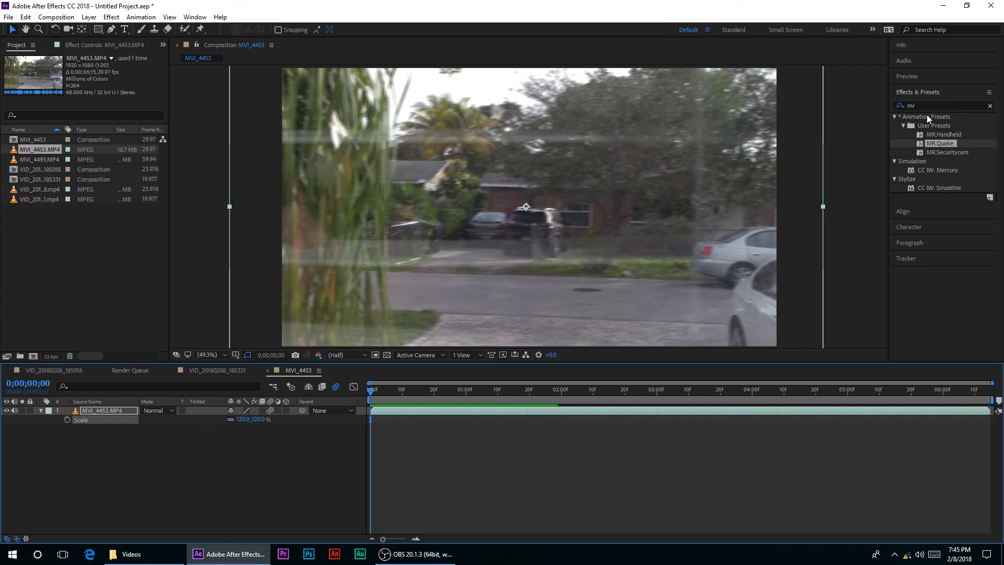
left_click(168, 482)
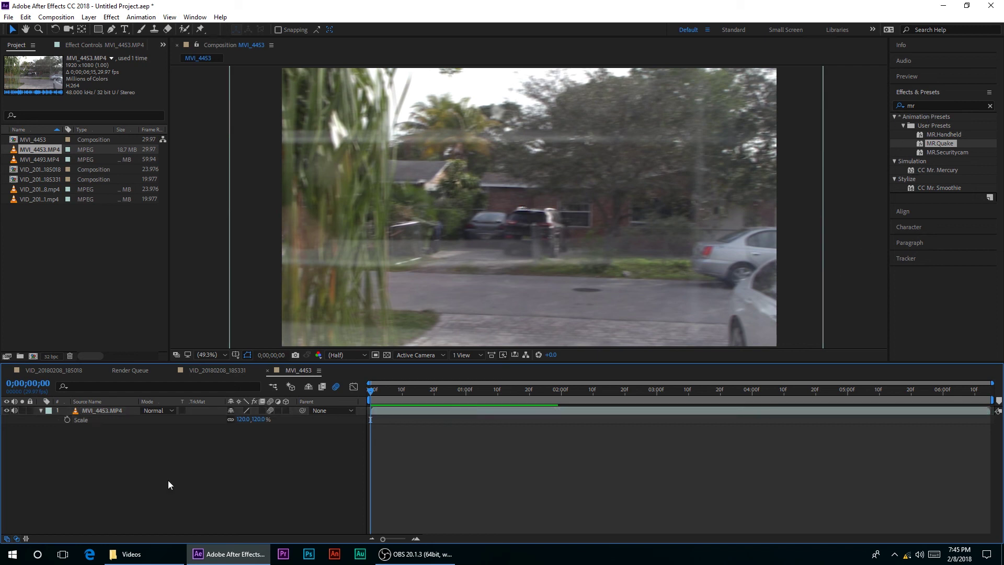